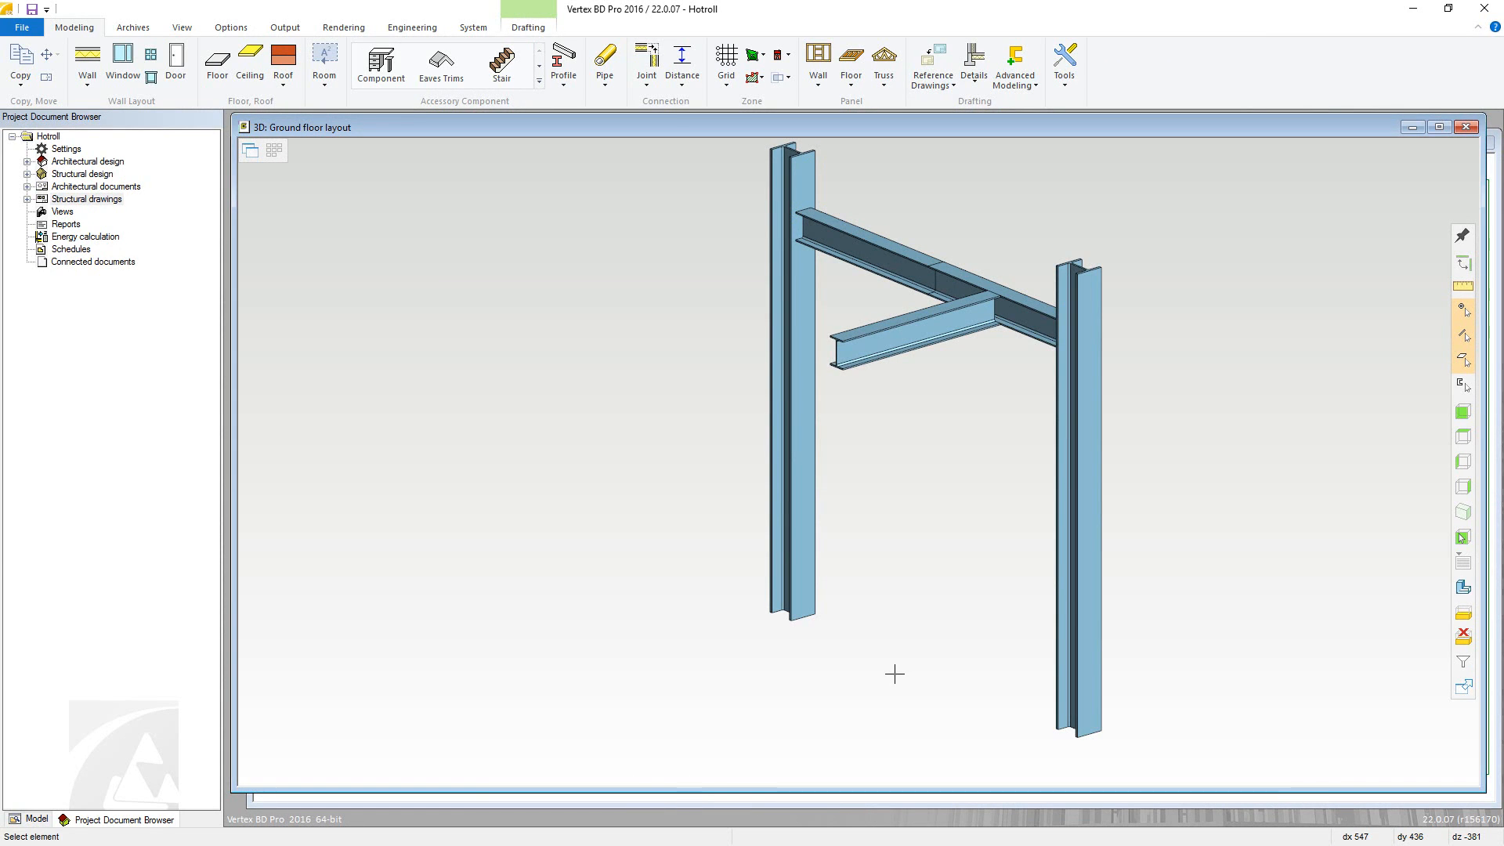
Step: Start a Hot Rolled (0104) Base plate (4 holes) connection detail on both columns, with the plate height taken at the column base
{"action": "left_click", "coordinate": [648, 77]}
{"action": "left_click", "coordinate": [660, 282]}
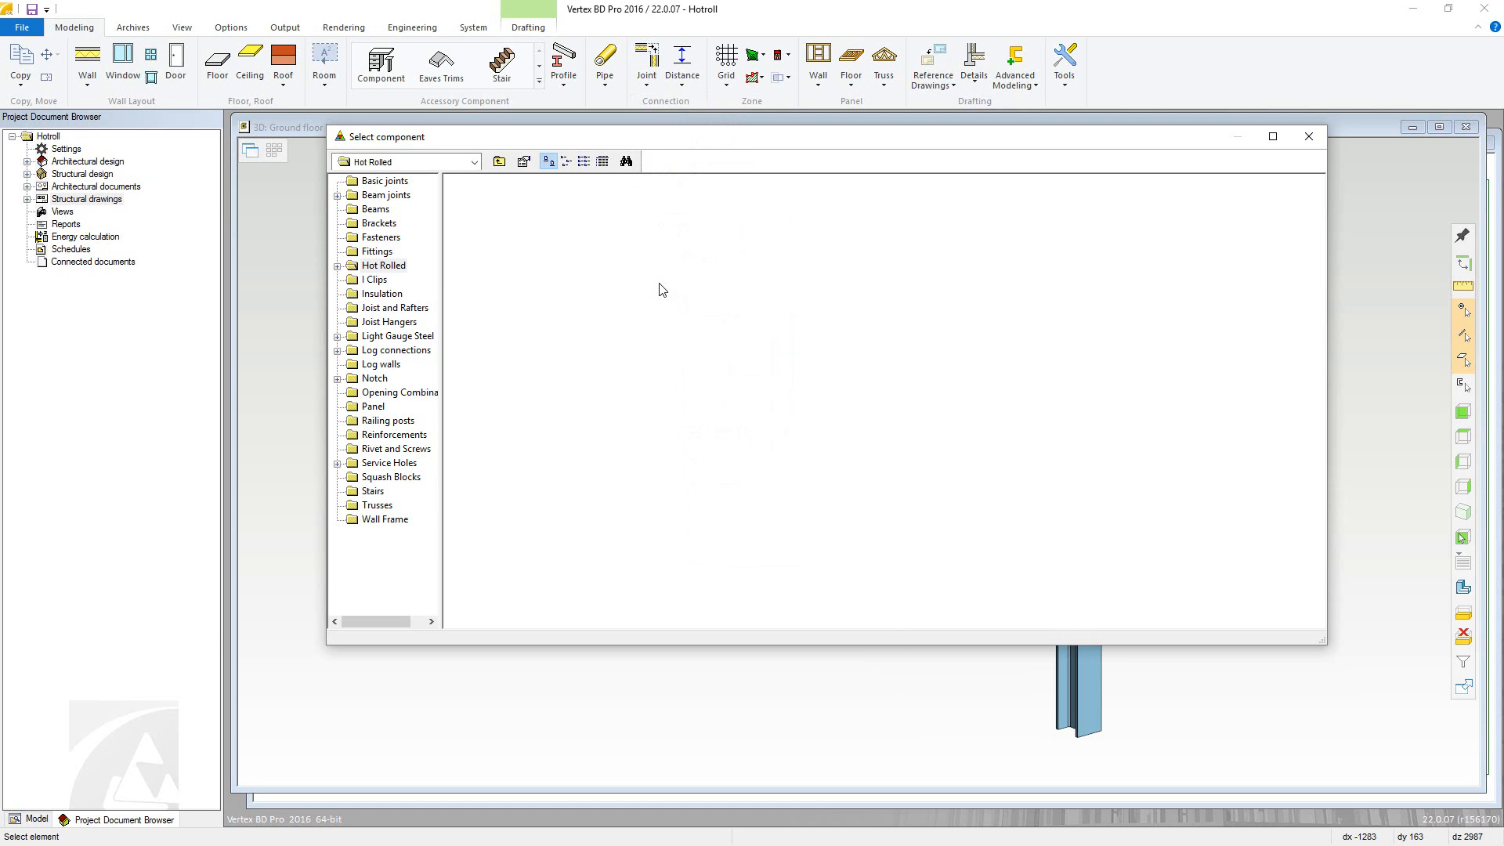
{"action": "left_click", "coordinate": [379, 267]}
{"action": "left_click", "coordinate": [338, 266]}
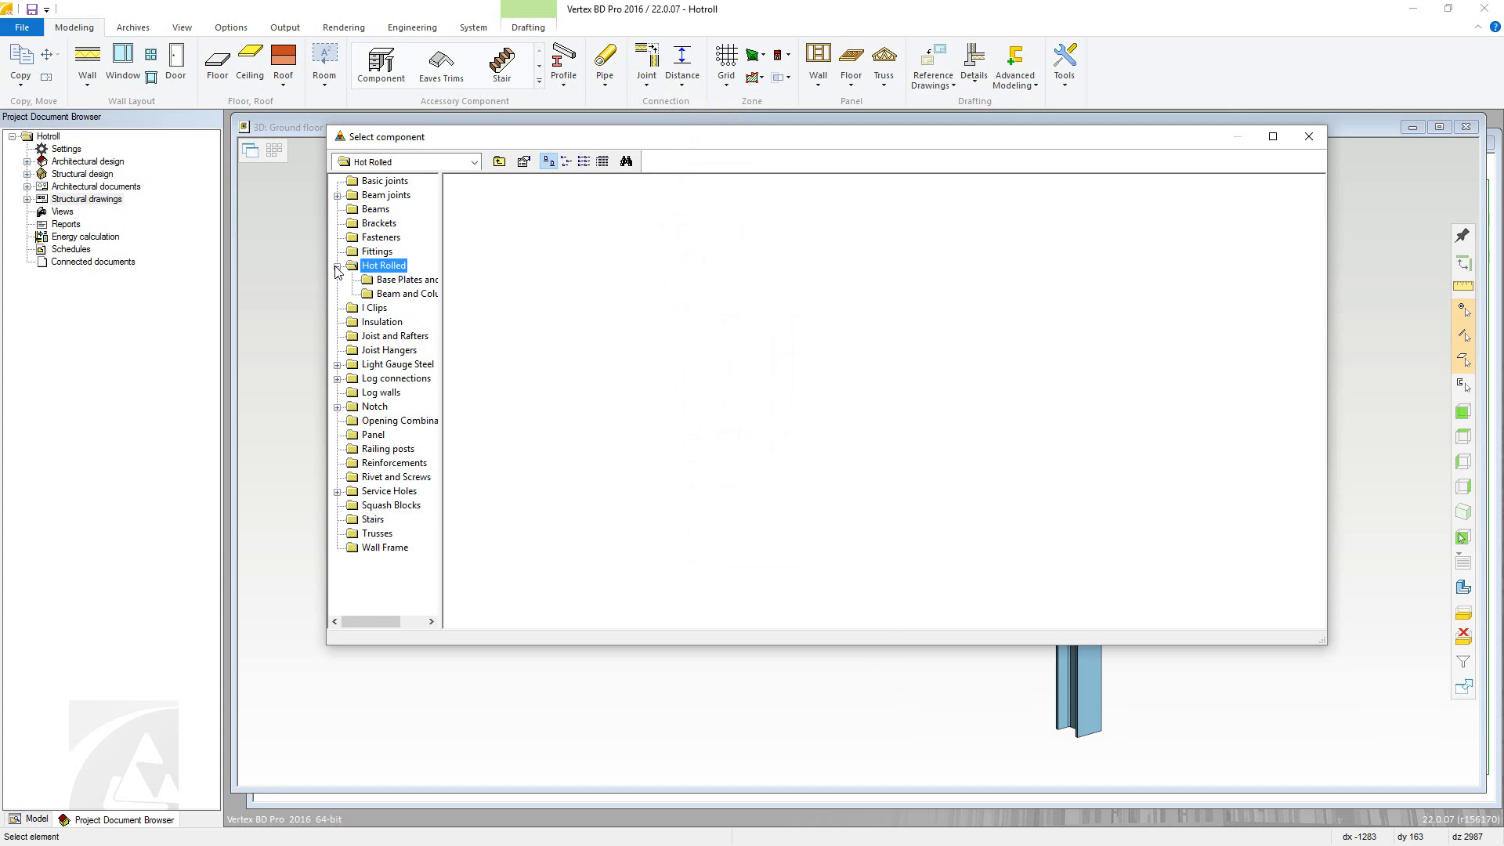
{"action": "left_click", "coordinate": [376, 282]}
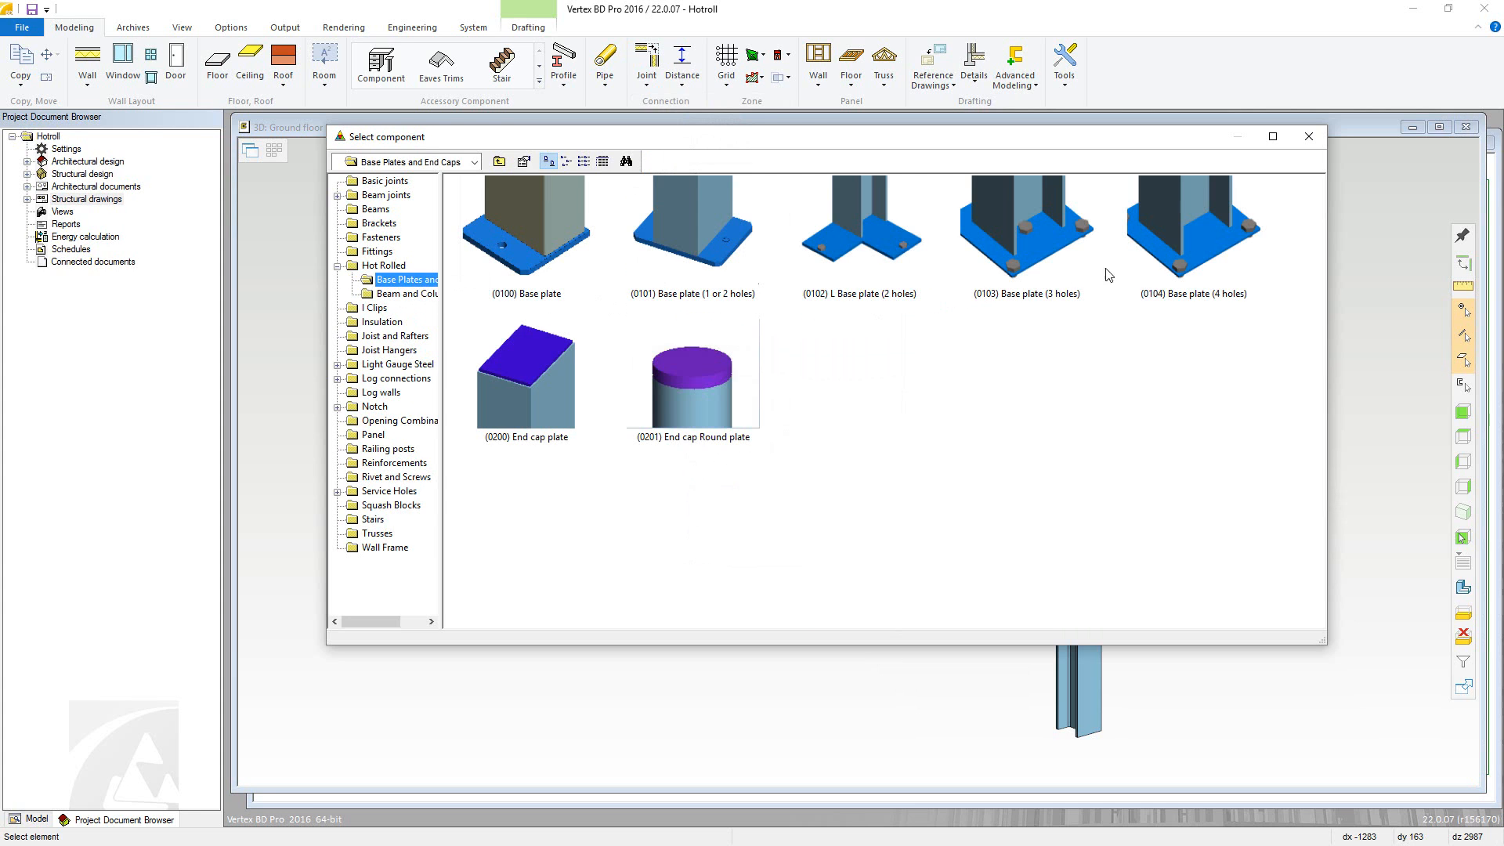
{"action": "left_click", "coordinate": [1186, 242]}
{"action": "double_click", "coordinate": [1186, 241]}
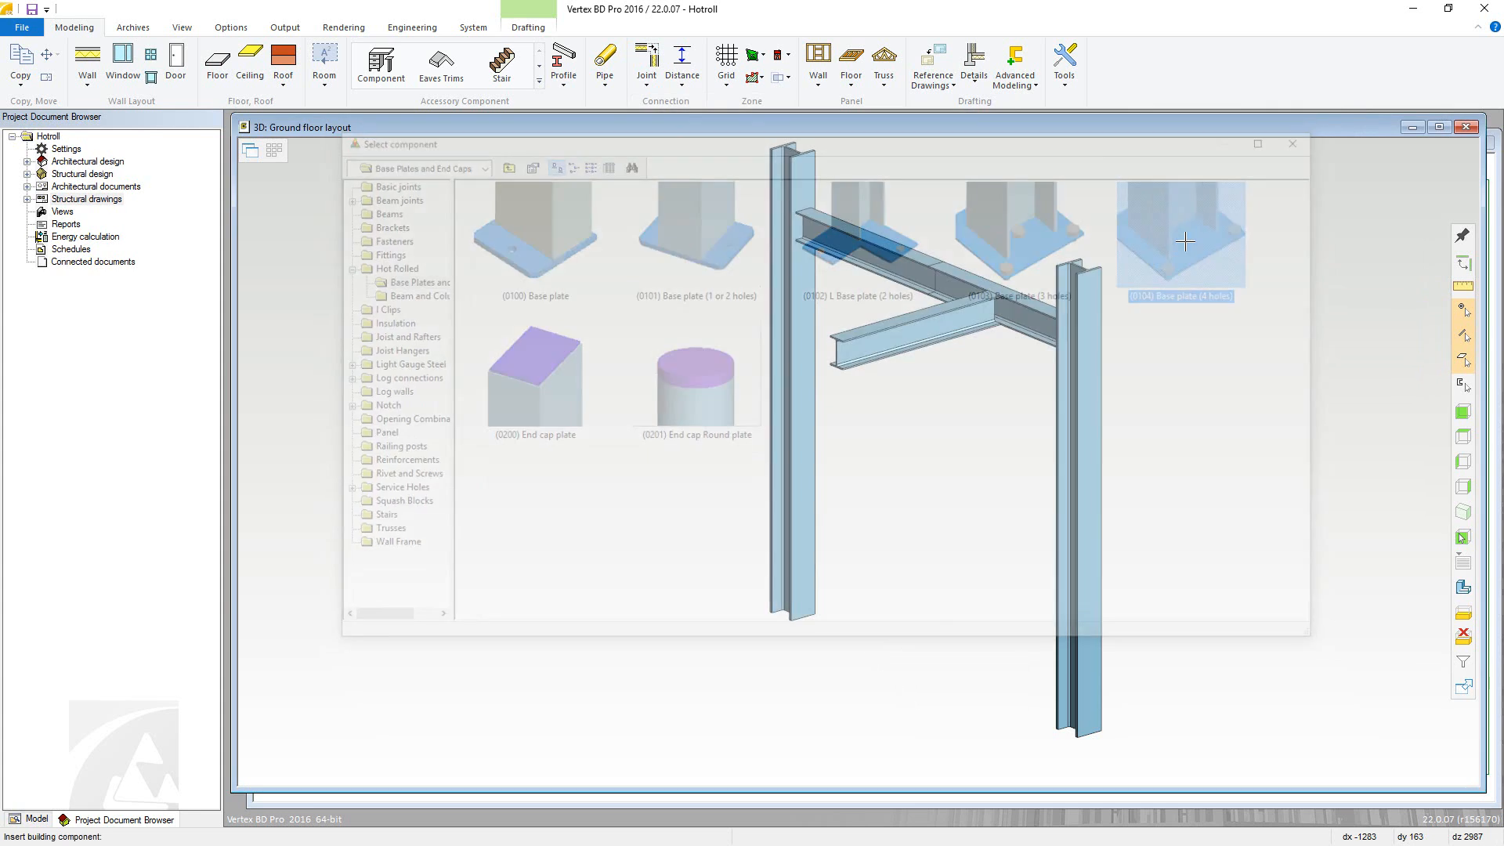
{"action": "left_click", "coordinate": [1093, 657]}
{"action": "left_click", "coordinate": [808, 567]}
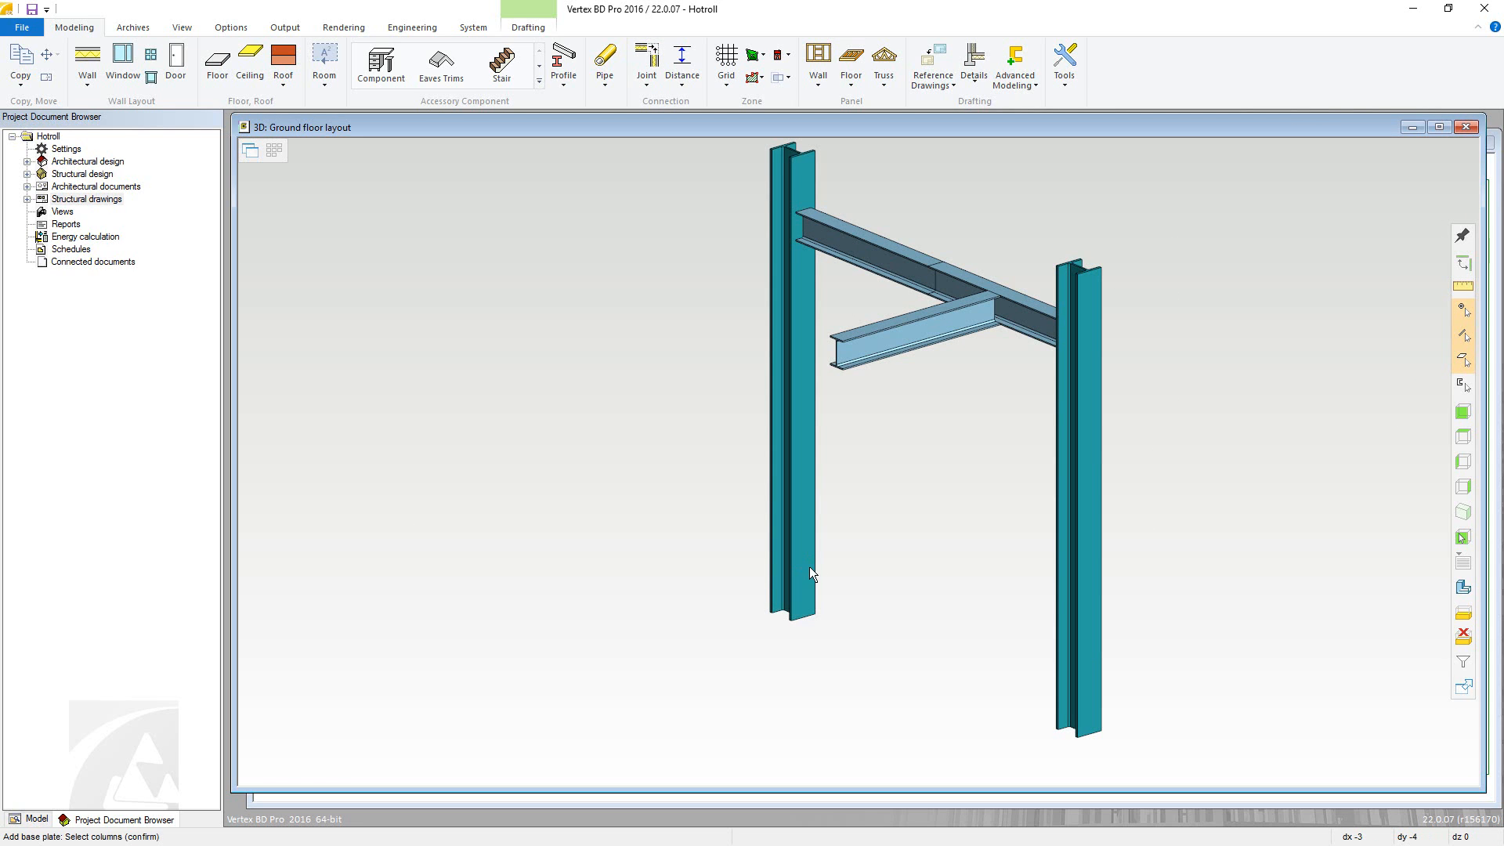
{"action": "right_click", "coordinate": [810, 566]}
{"action": "left_click", "coordinate": [837, 576]}
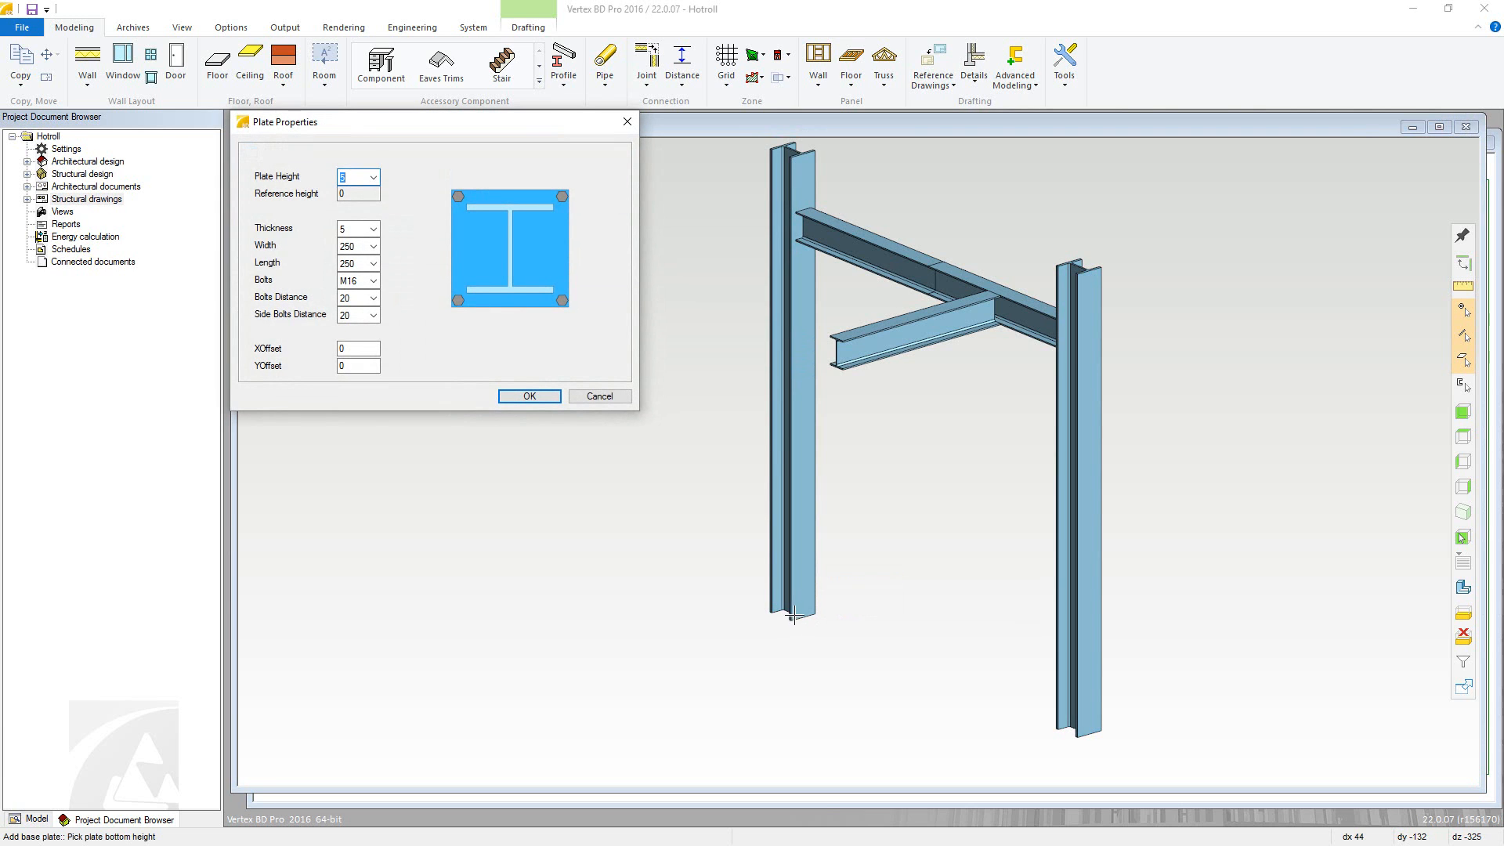
Step: Set the base plate width to 300, adjust its length and bolts distance, and create the plates
{"action": "left_click", "coordinate": [374, 247]}
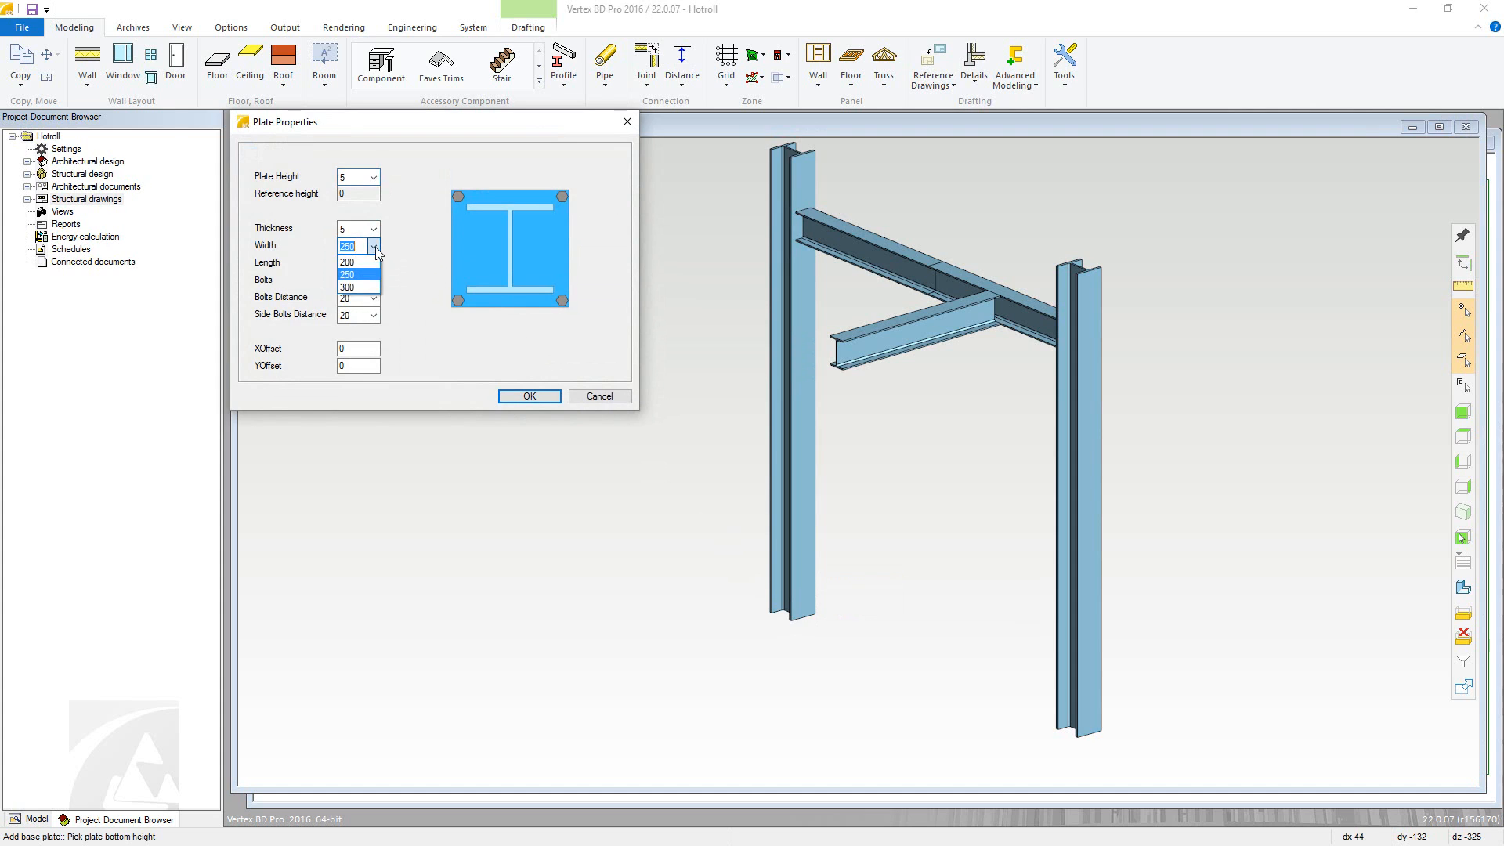
{"action": "left_click", "coordinate": [368, 286]}
{"action": "left_click", "coordinate": [373, 263]}
{"action": "left_click", "coordinate": [371, 293]}
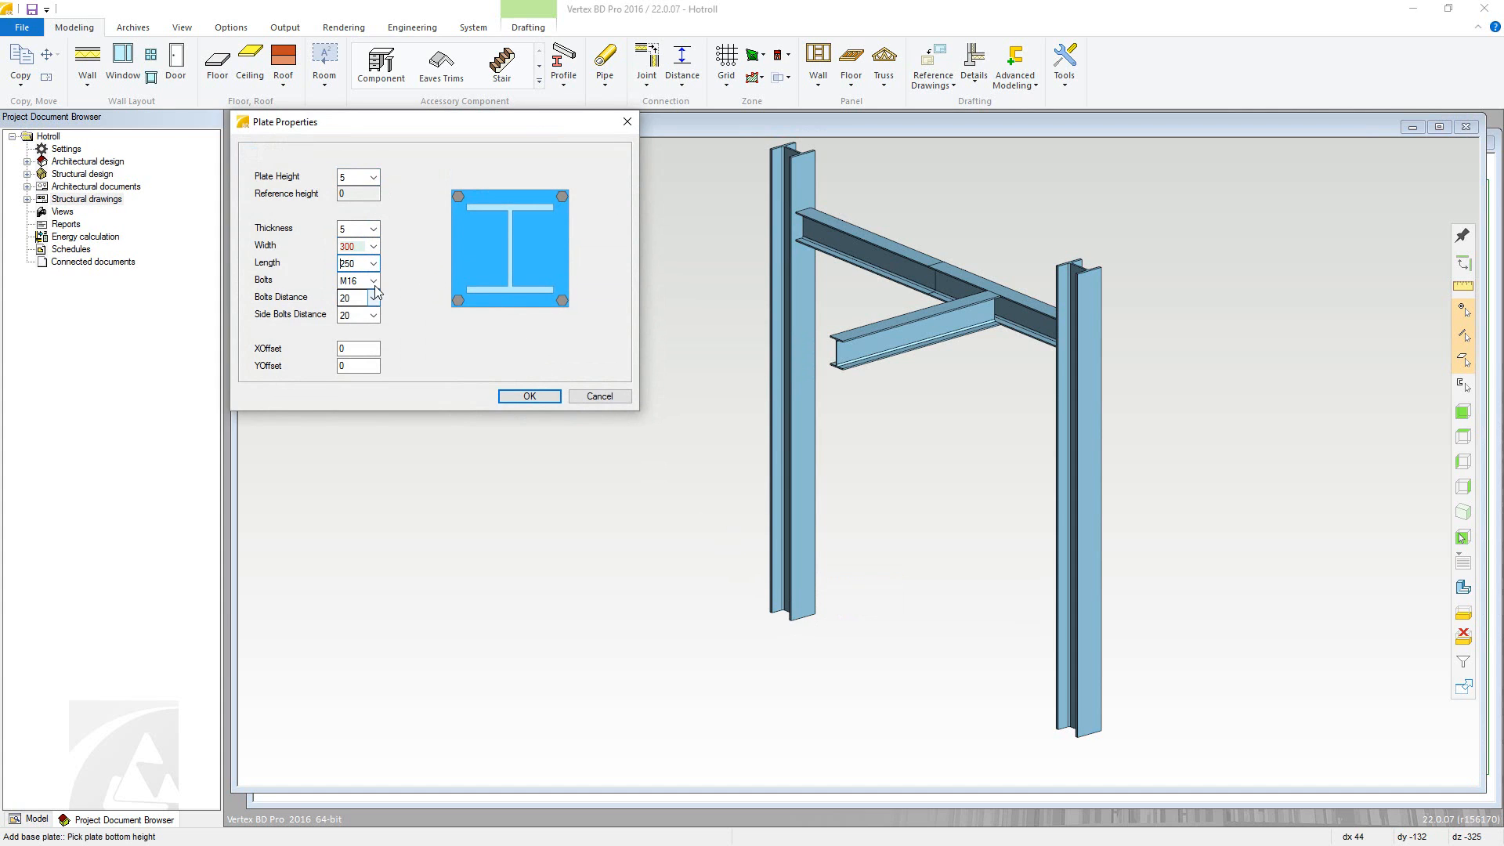
{"action": "left_click", "coordinate": [372, 263]}
{"action": "left_click", "coordinate": [370, 305]}
{"action": "left_click", "coordinate": [374, 299]}
{"action": "left_click", "coordinate": [357, 317]}
{"action": "left_click", "coordinate": [513, 396]}
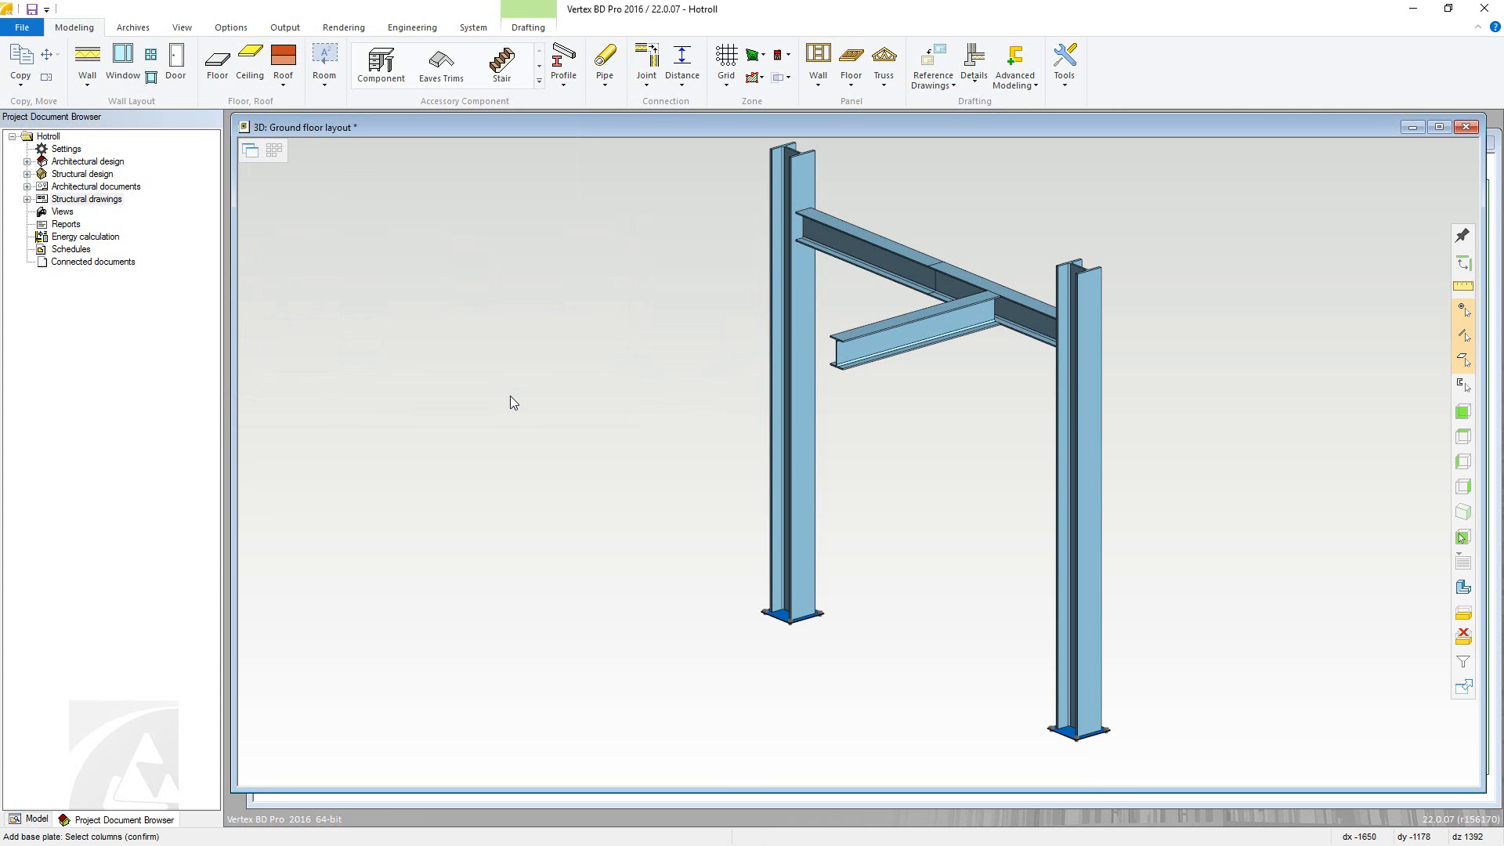
Step: Start a Hot Rolled (0612) Beam to column connection between the rear column and the end of the beam meeting it
{"action": "left_click", "coordinate": [645, 84]}
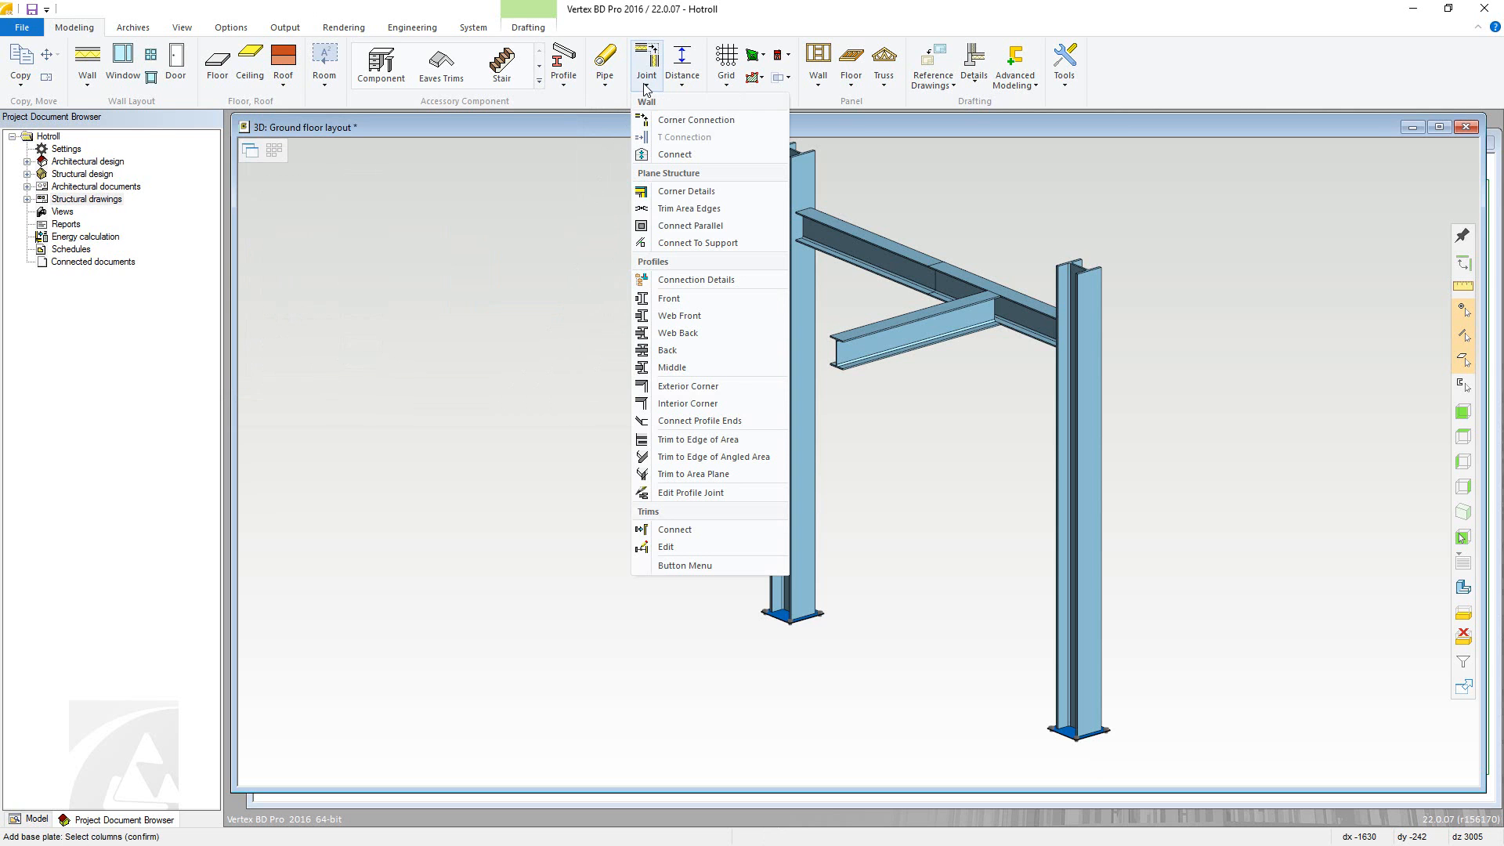
{"action": "left_click", "coordinate": [681, 280]}
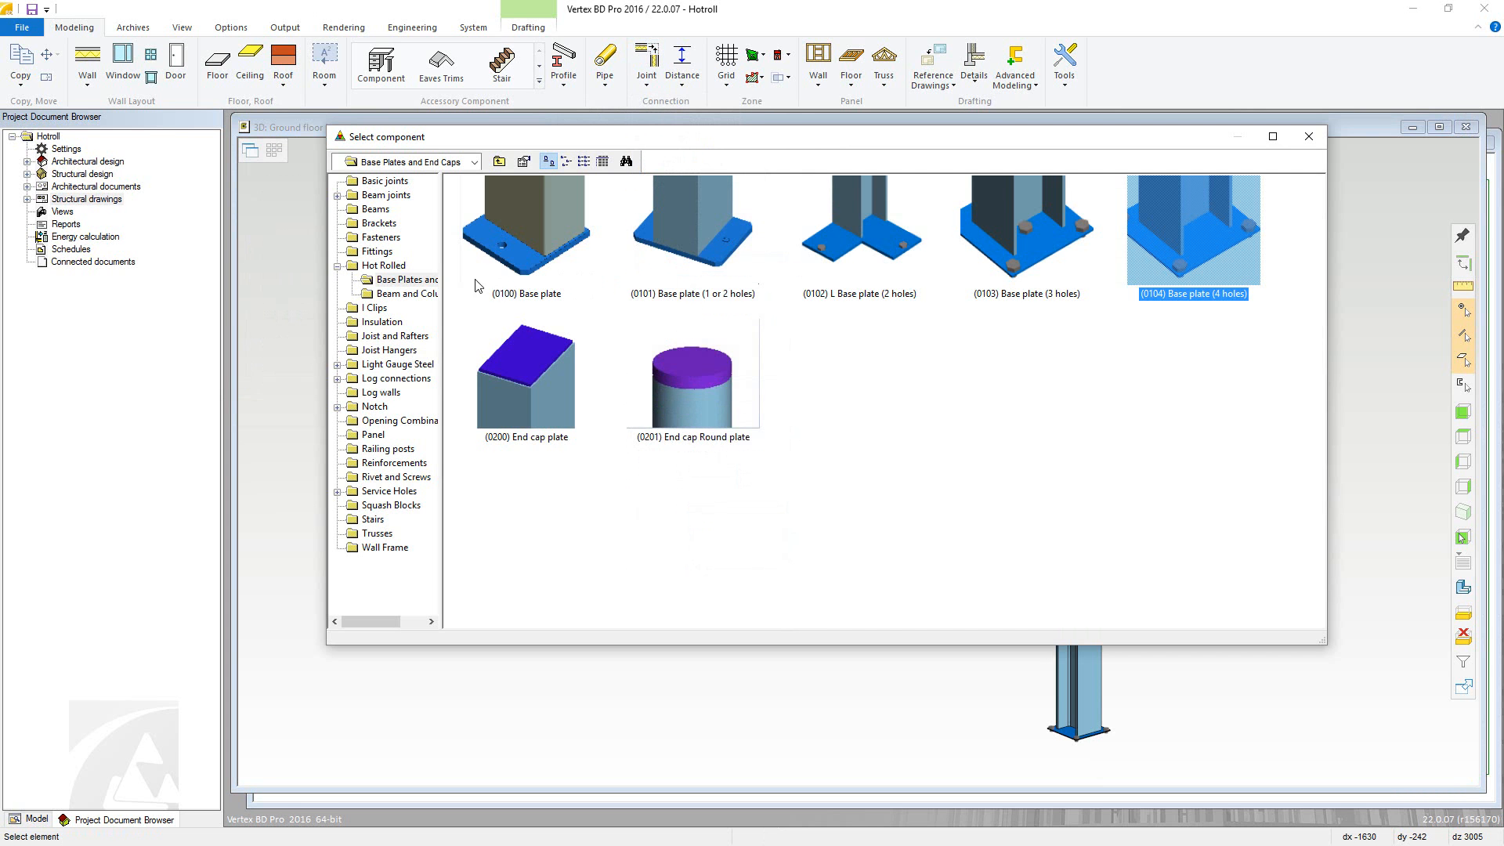
{"action": "left_click", "coordinate": [407, 294]}
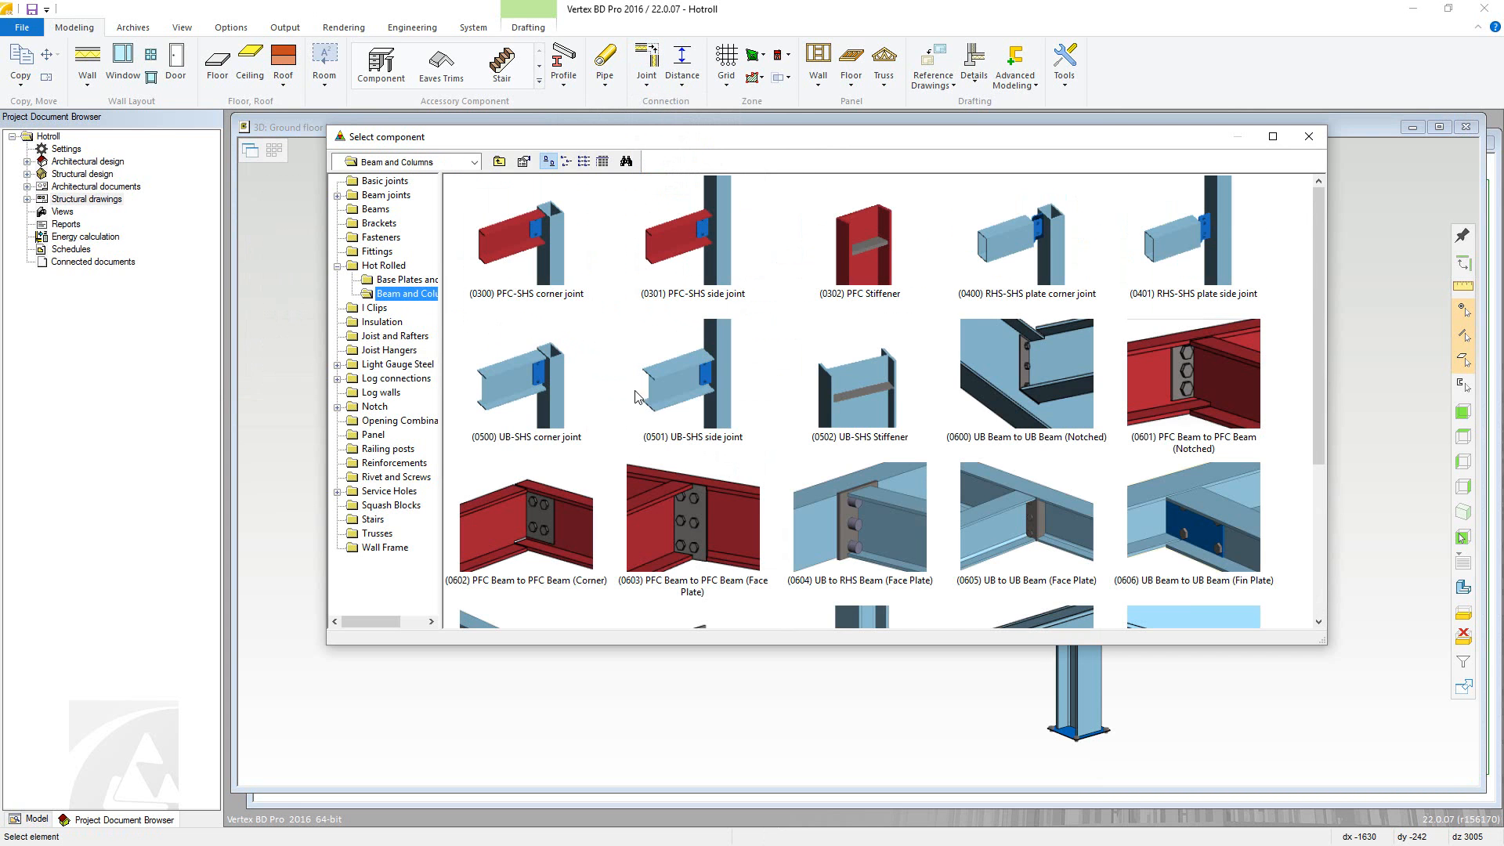
{"action": "scroll", "coordinate": [635, 396], "scroll_direction": "down", "scroll_amount": 3}
{"action": "left_click", "coordinate": [712, 428]}
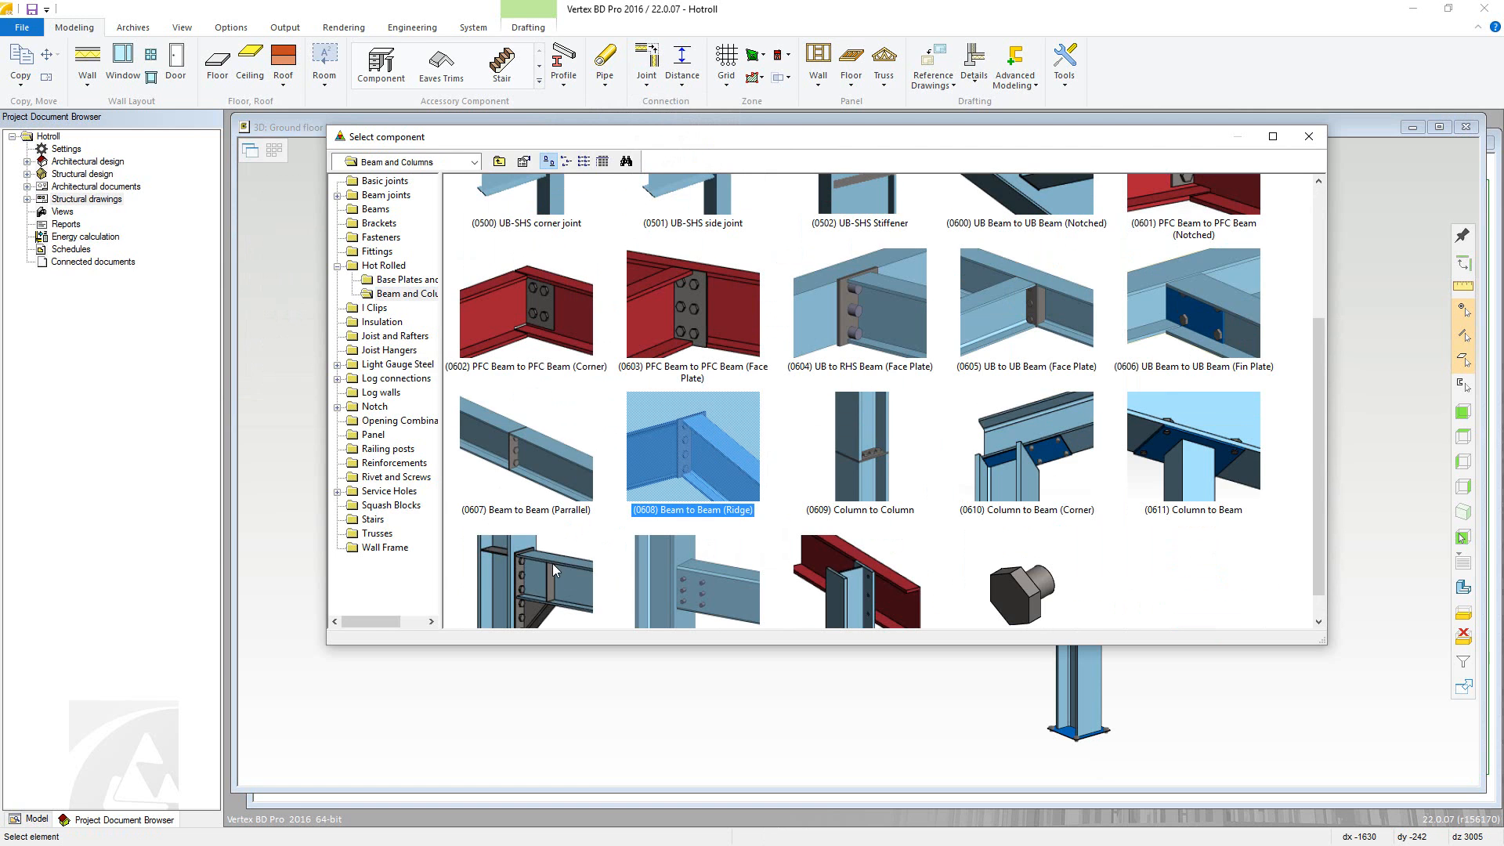
{"action": "double_click", "coordinate": [552, 562]}
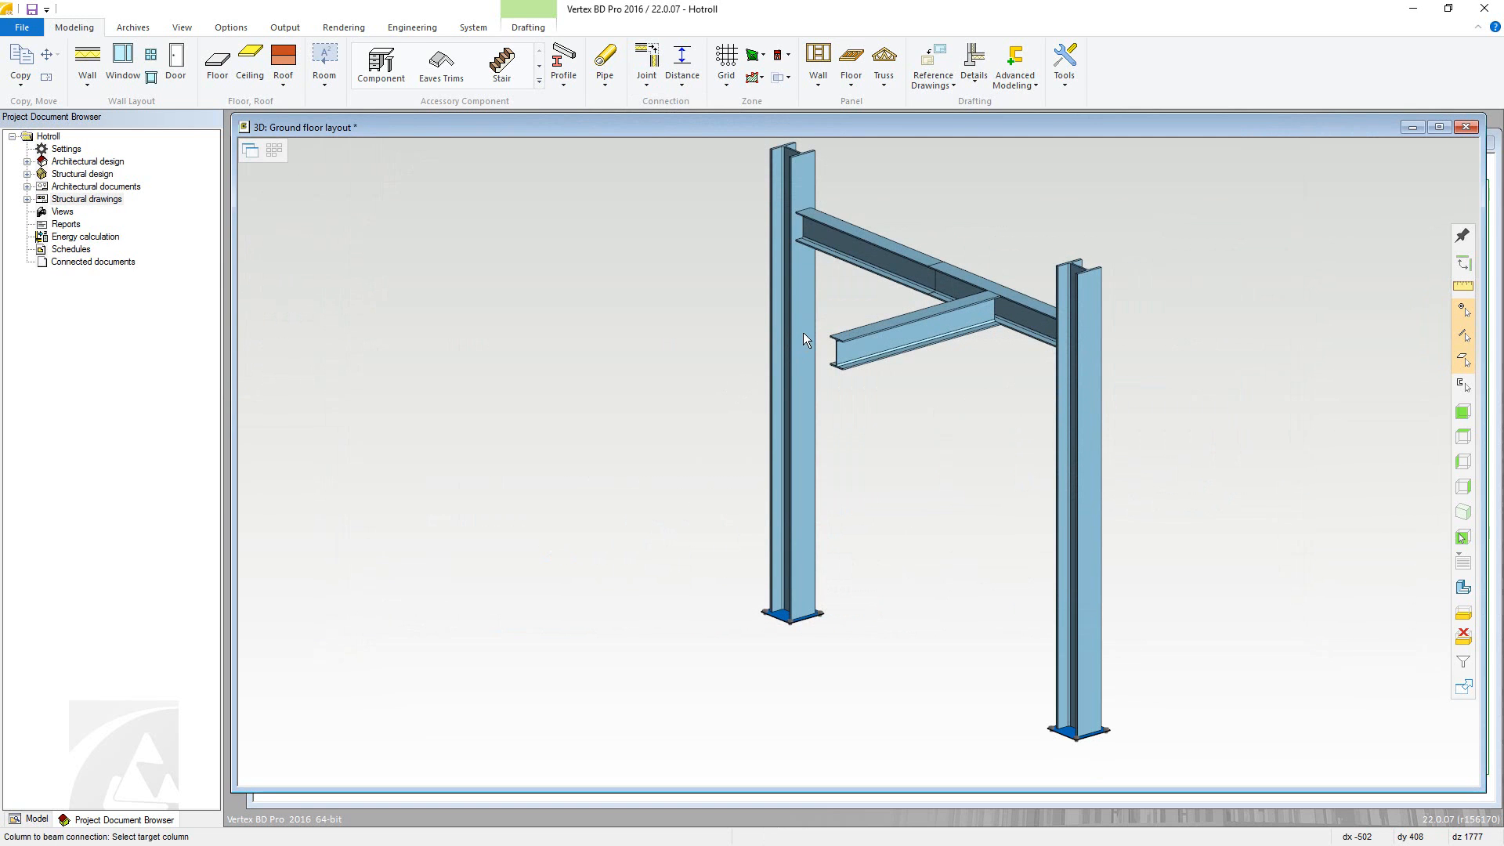
{"action": "left_click", "coordinate": [804, 334]}
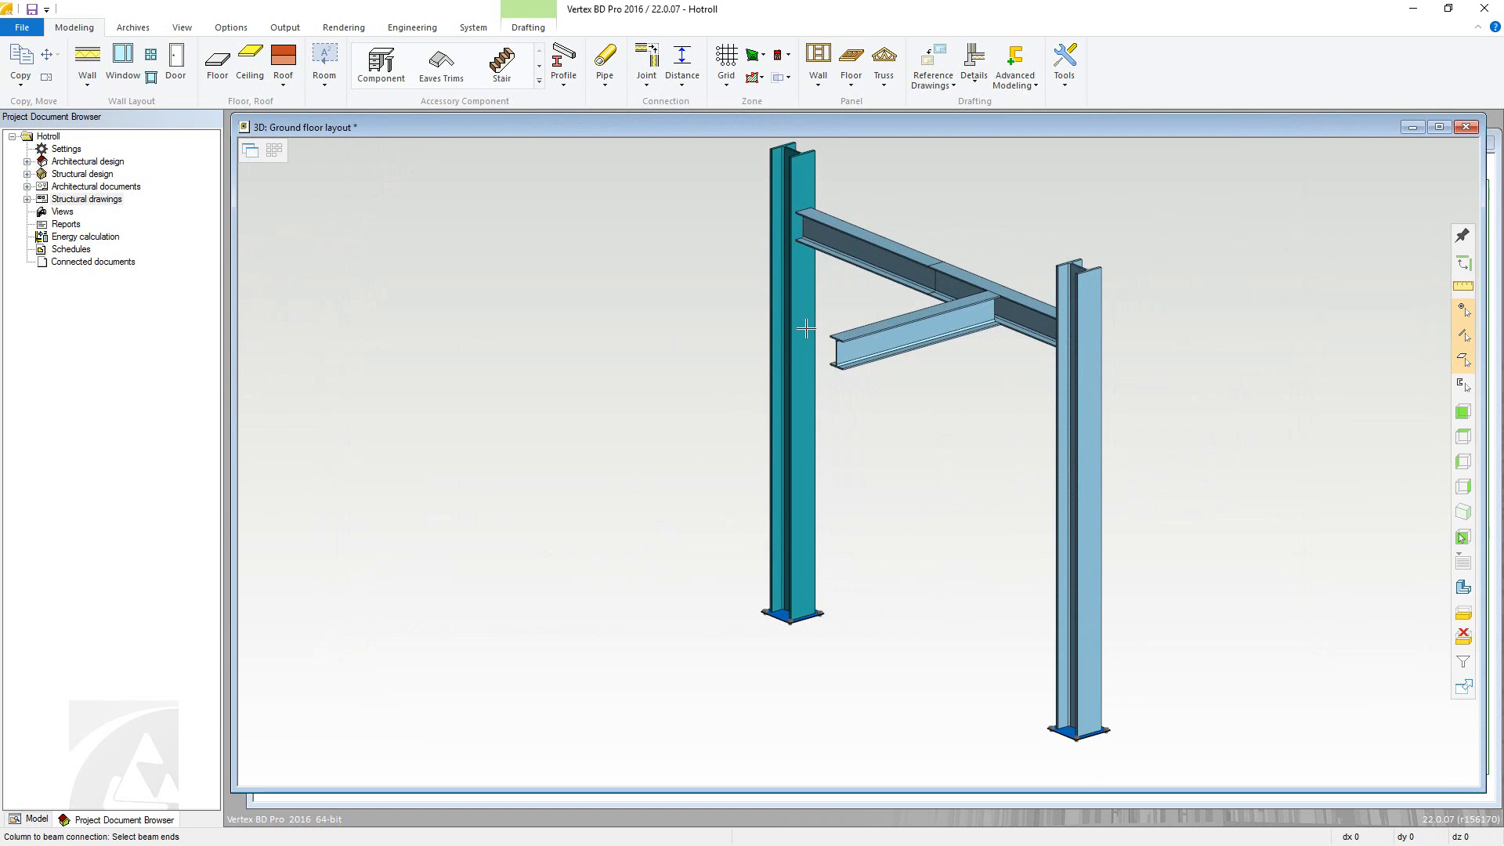
{"action": "right_click", "coordinate": [840, 246]}
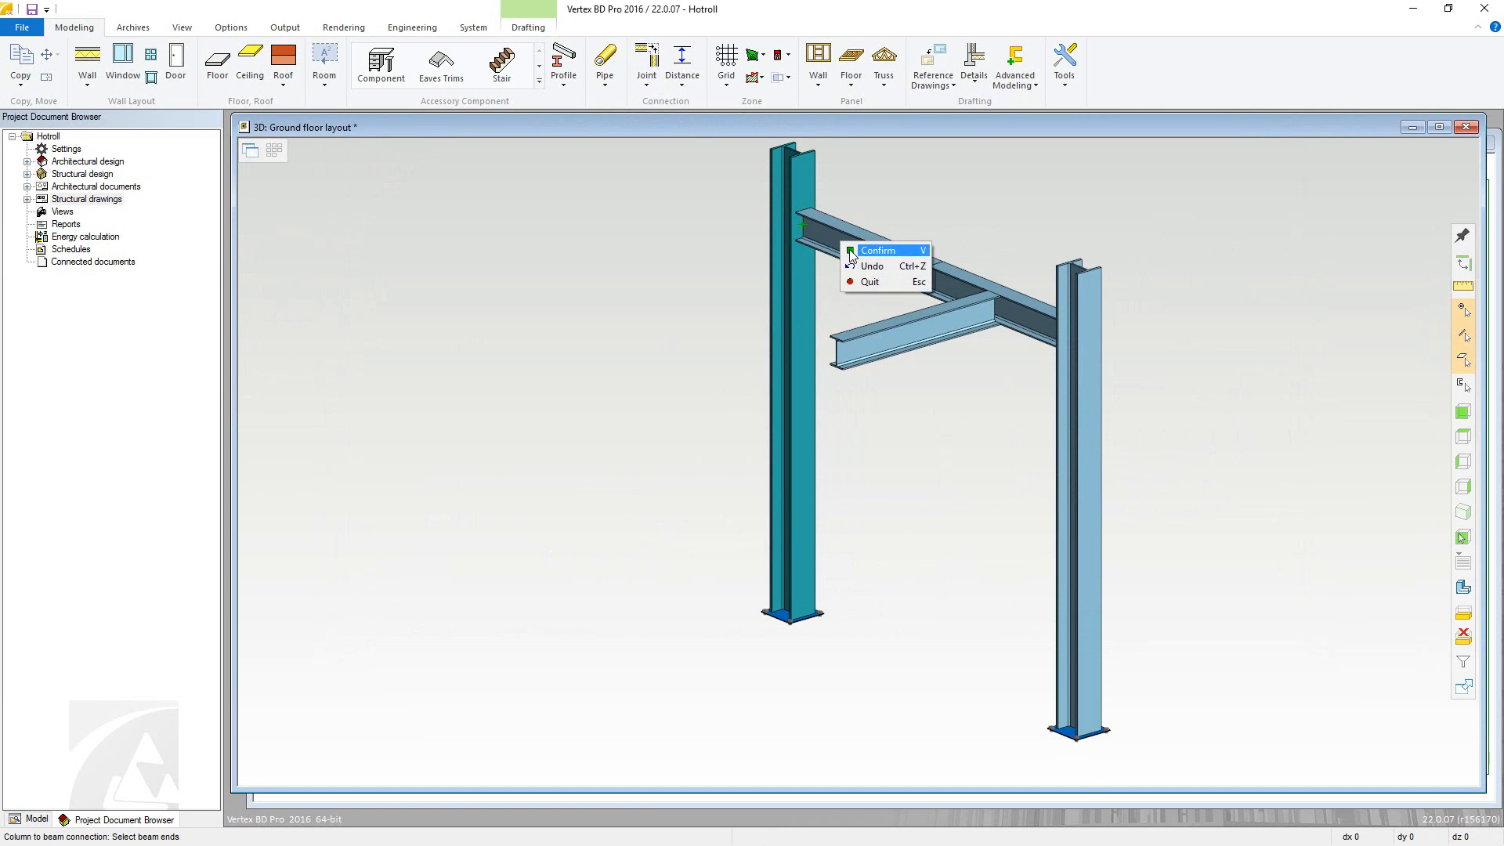
{"action": "left_click", "coordinate": [851, 252]}
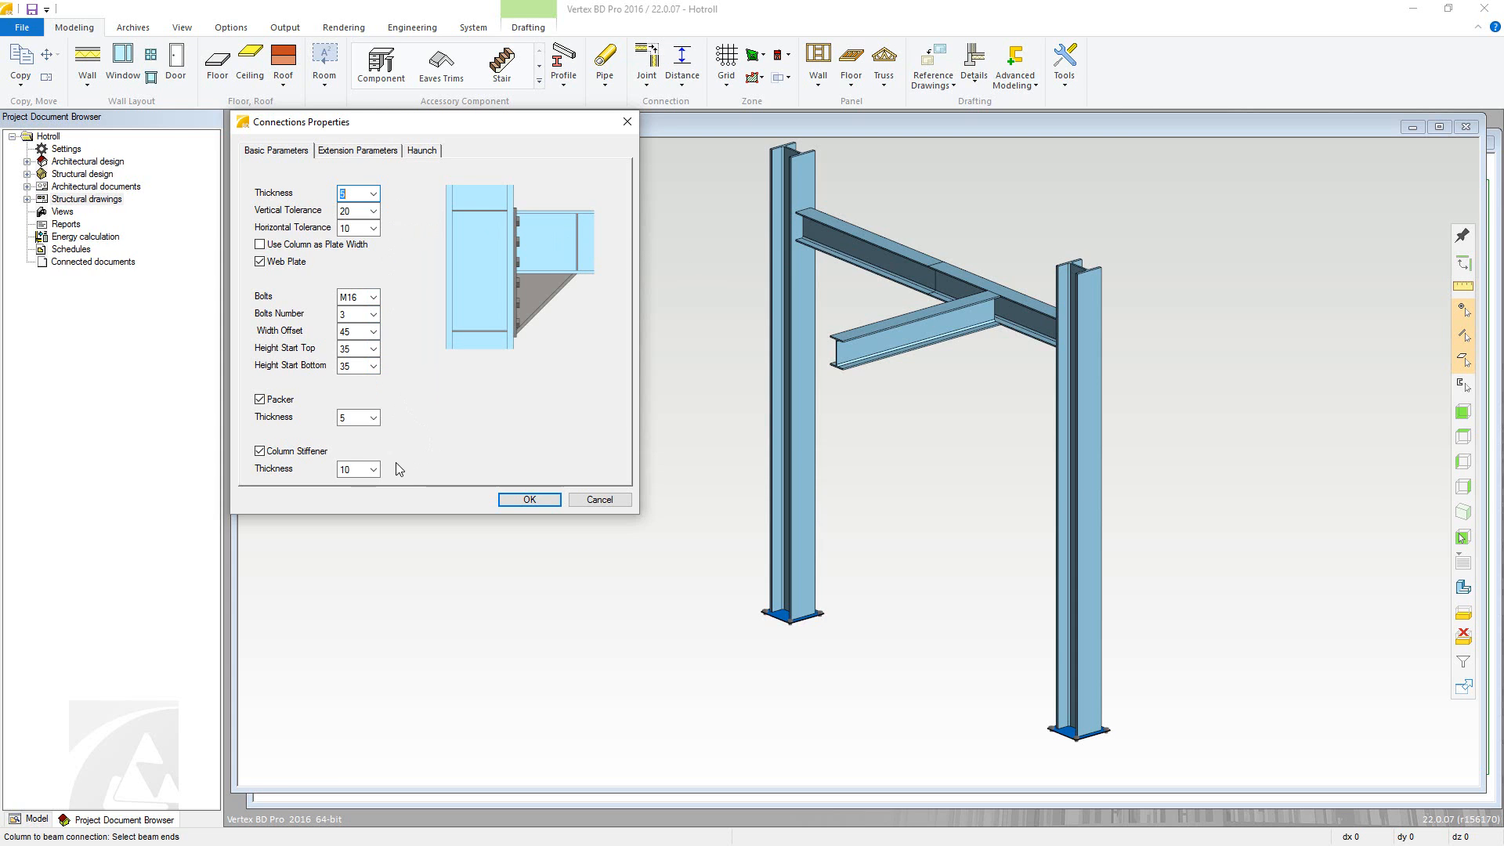
Step: Add an extension with length 120 to the beam-to-column connection and create it with its default haunch settings
{"action": "left_click", "coordinate": [369, 155]}
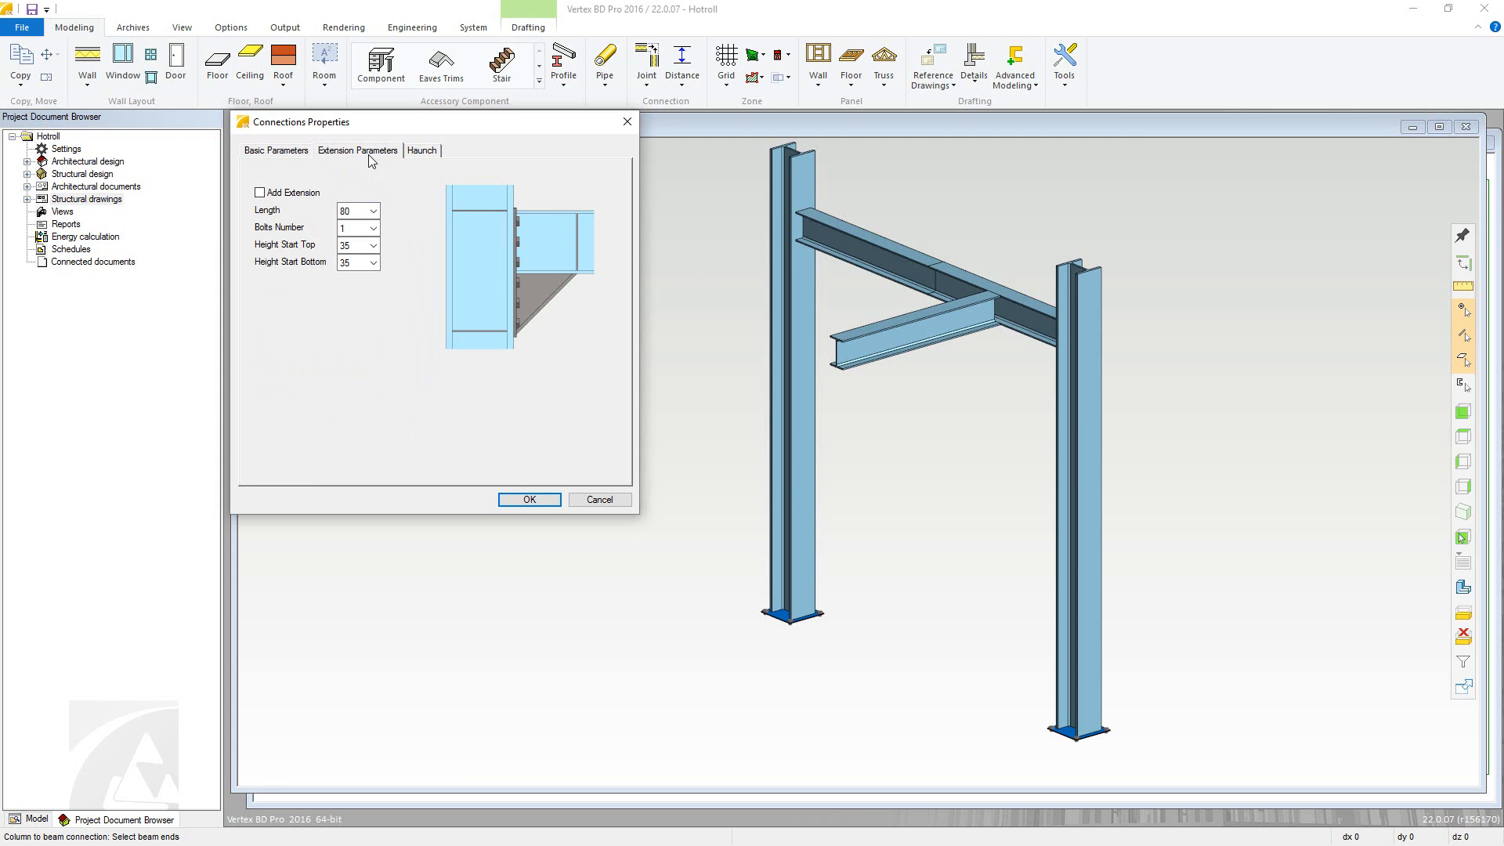
{"action": "left_click", "coordinate": [316, 196]}
{"action": "type", "text": "120"}
{"action": "left_click", "coordinate": [421, 153]}
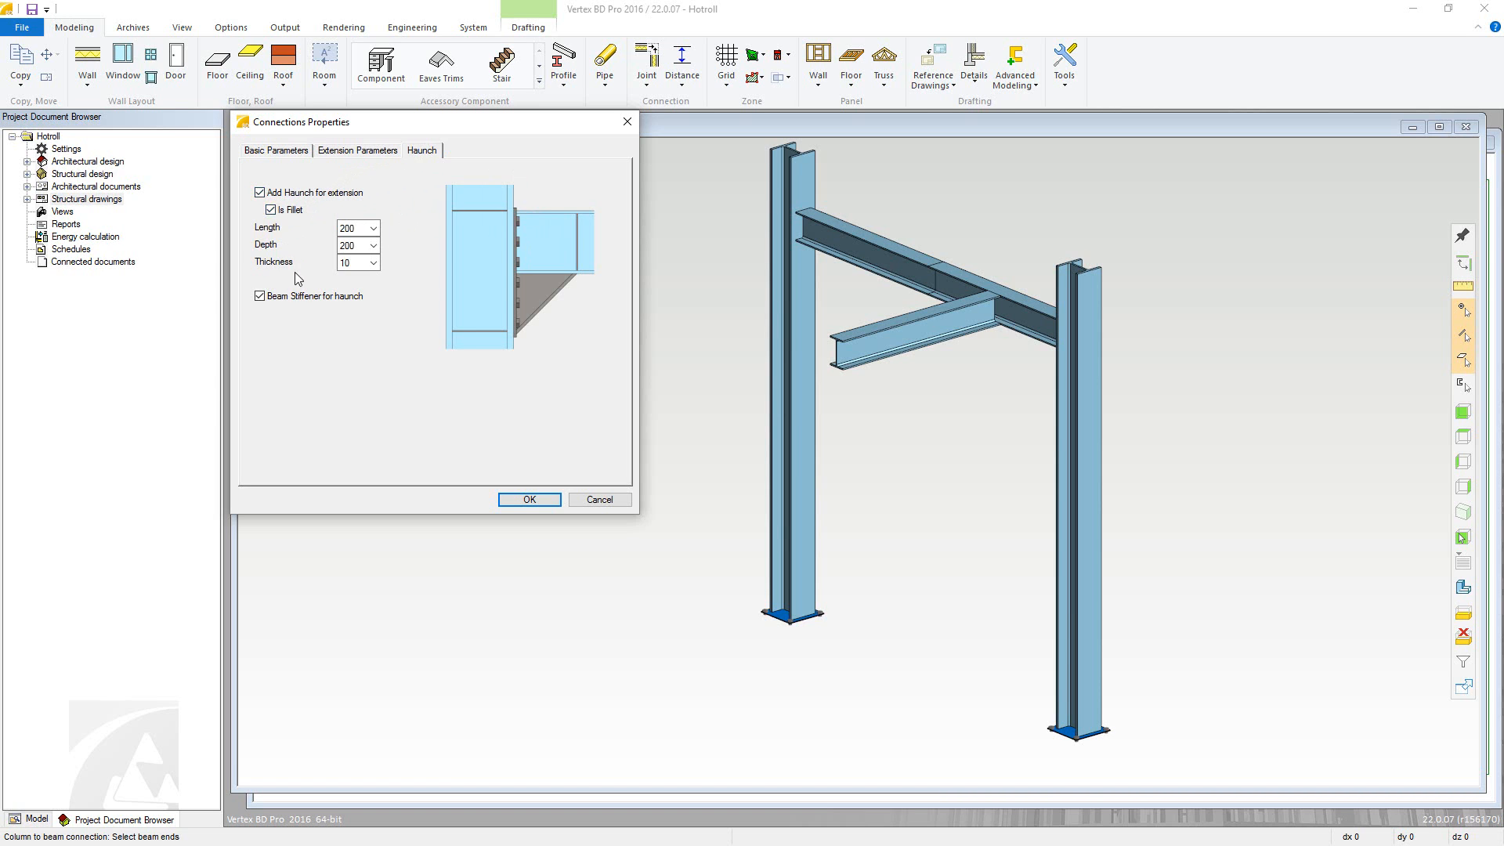
{"action": "left_click", "coordinate": [529, 499]}
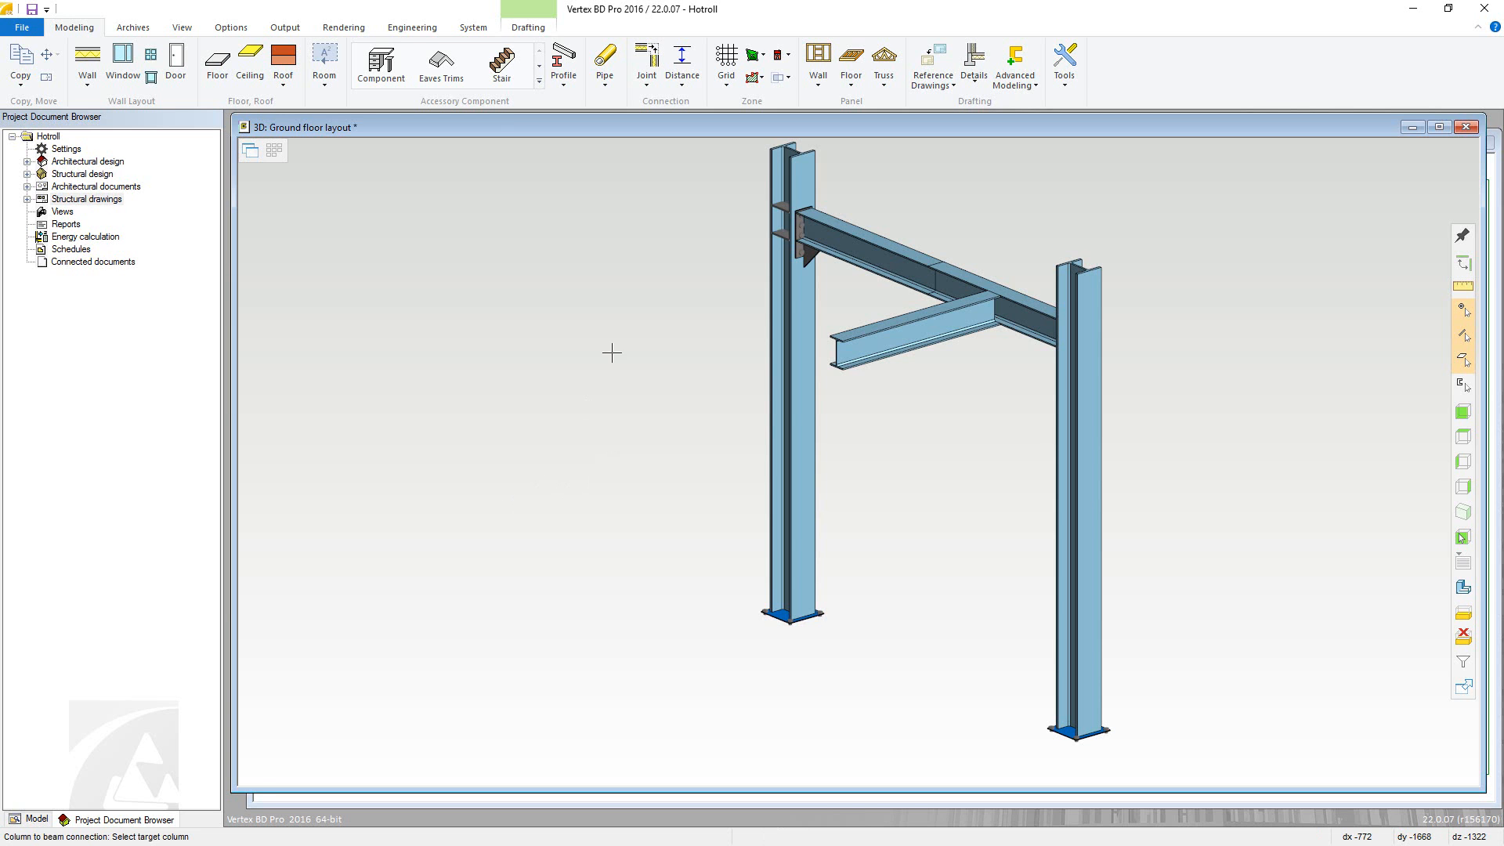
Step: Connect the short cross beam's end to the main beam with a (0600) UB Beam to UB Beam (Notched) joint using the default properties
{"action": "left_click", "coordinate": [660, 86]}
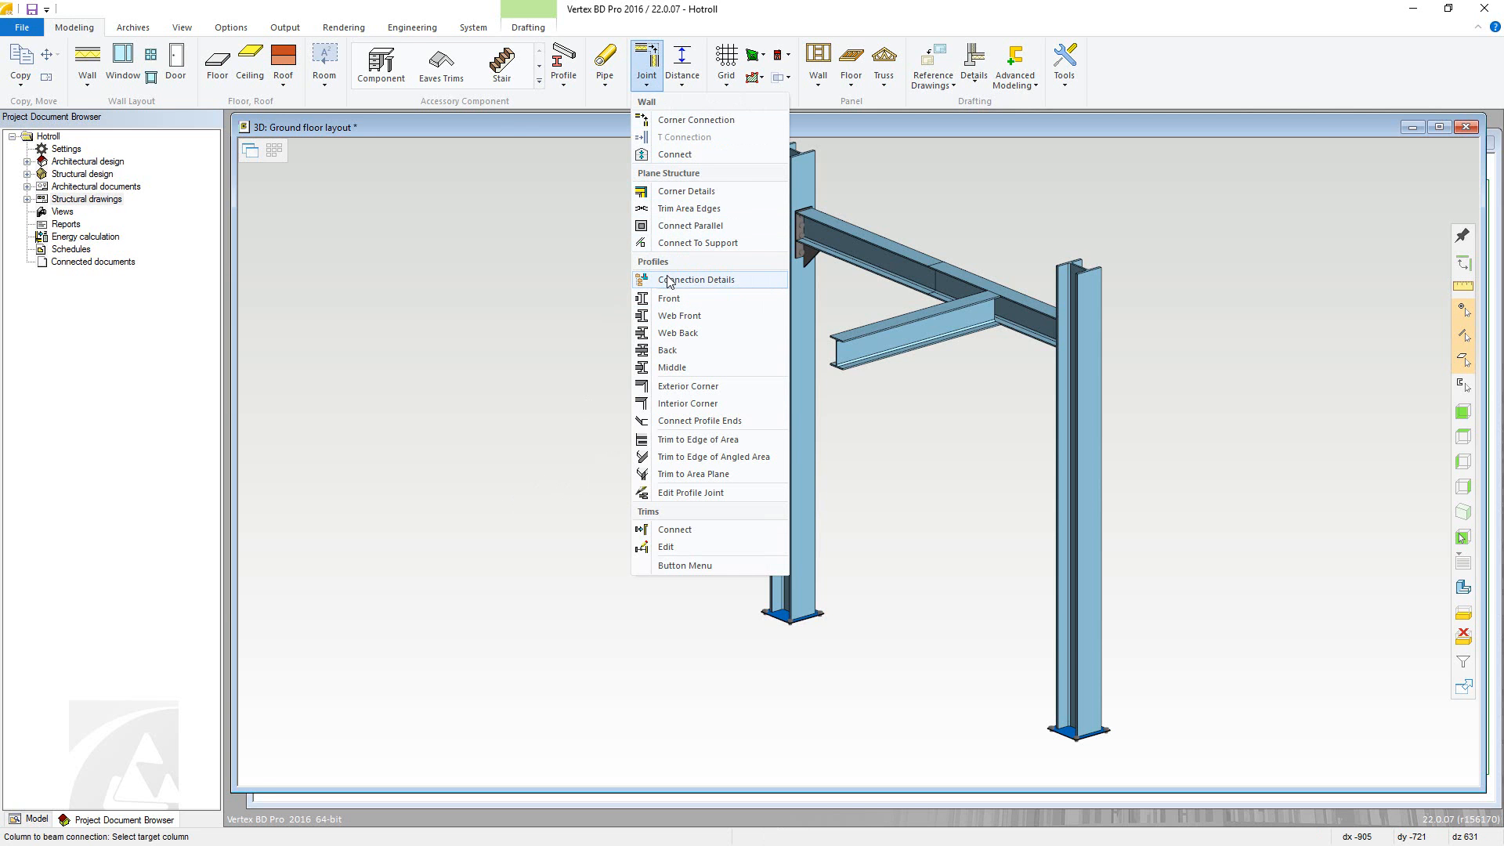
{"action": "left_click", "coordinate": [666, 280]}
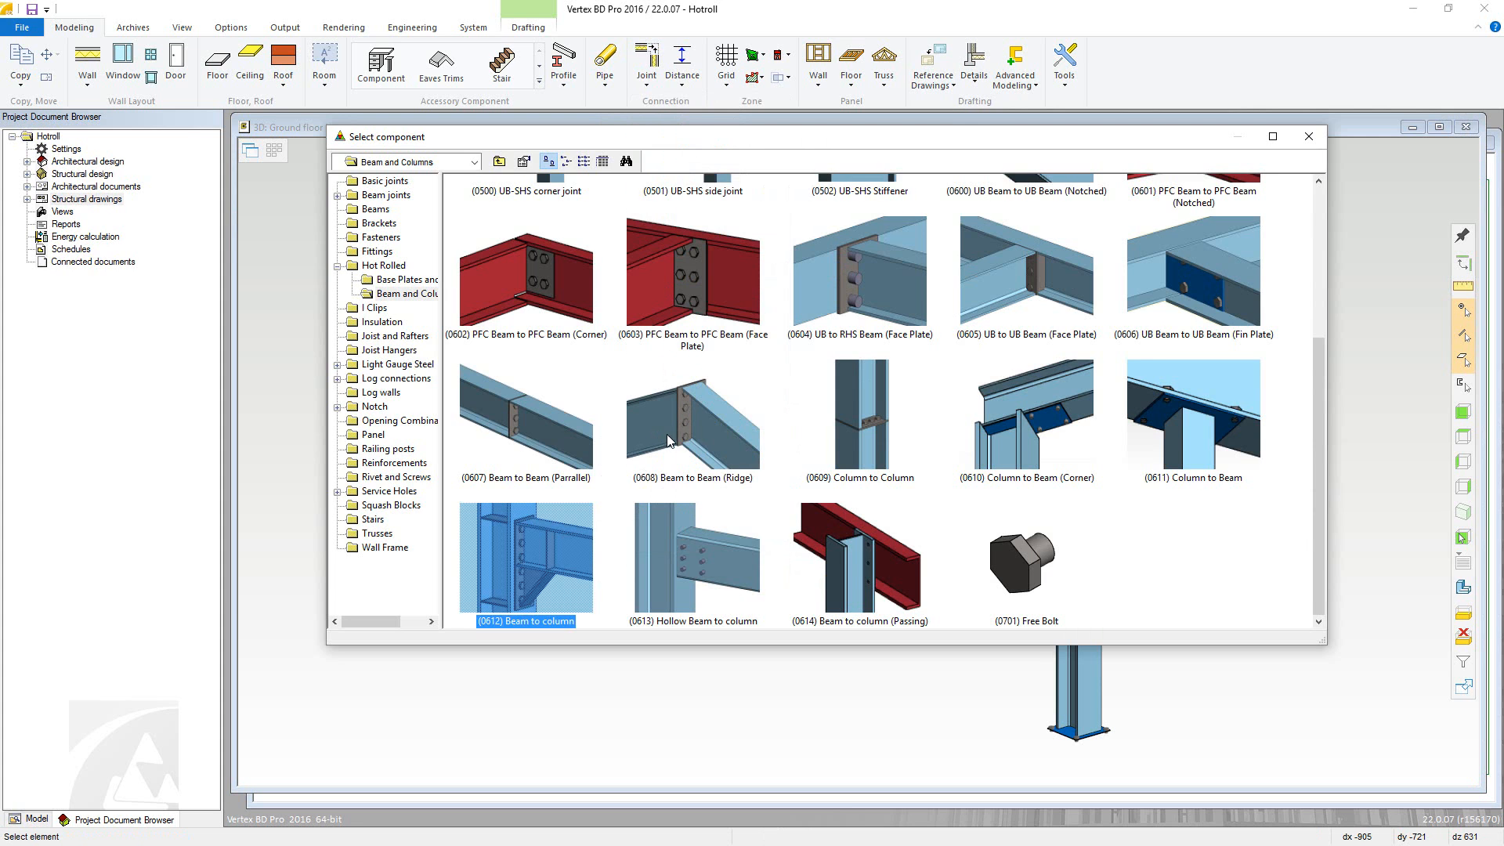
{"action": "left_click", "coordinate": [987, 312]}
{"action": "scroll", "coordinate": [989, 312], "scroll_direction": "up", "scroll_amount": 3}
{"action": "double_click", "coordinate": [991, 308]}
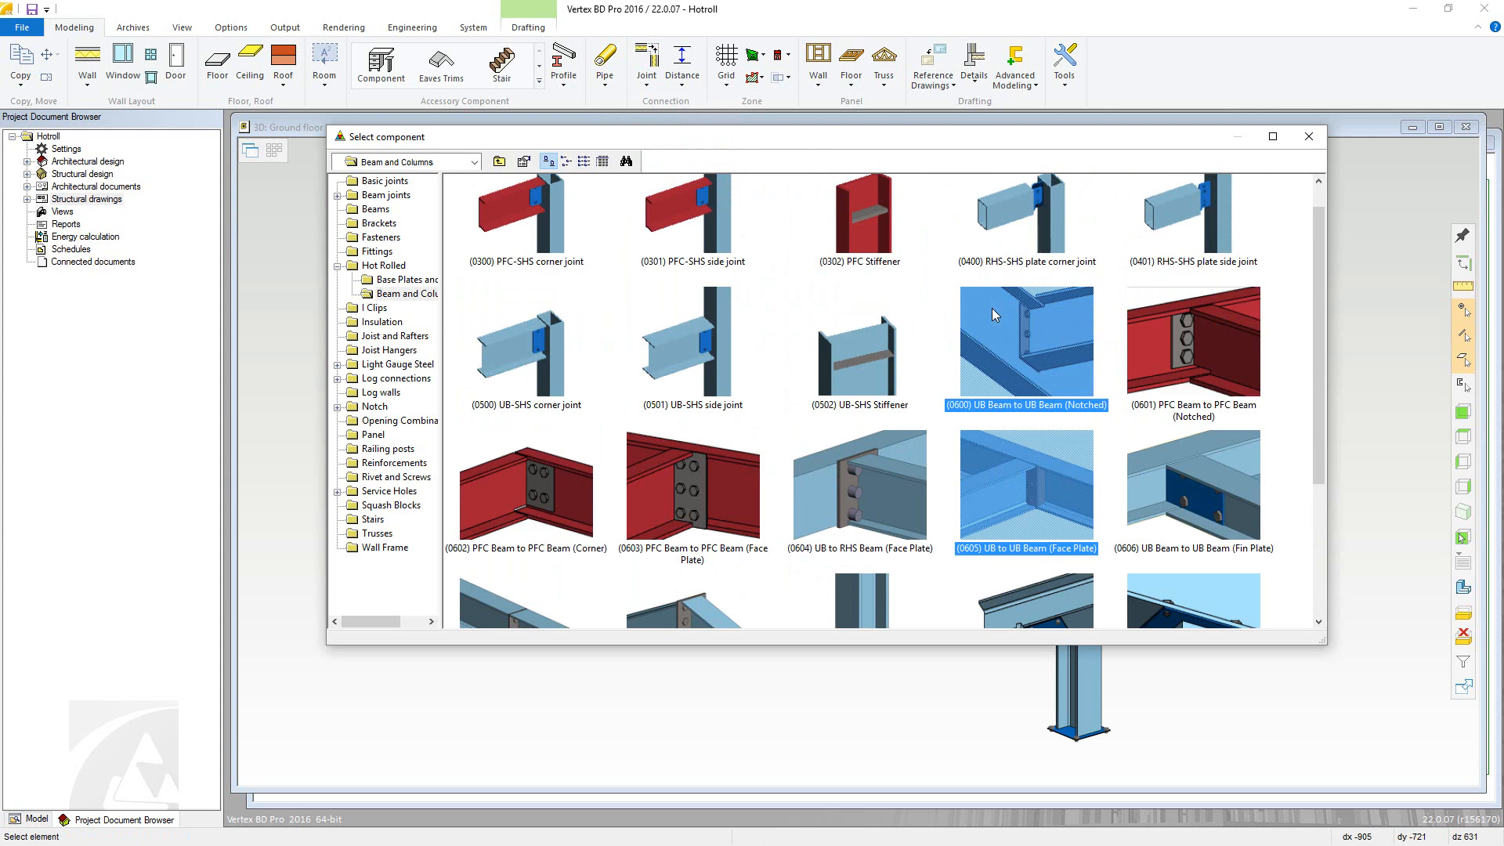
{"action": "left_click", "coordinate": [981, 313]}
{"action": "left_click", "coordinate": [999, 328]}
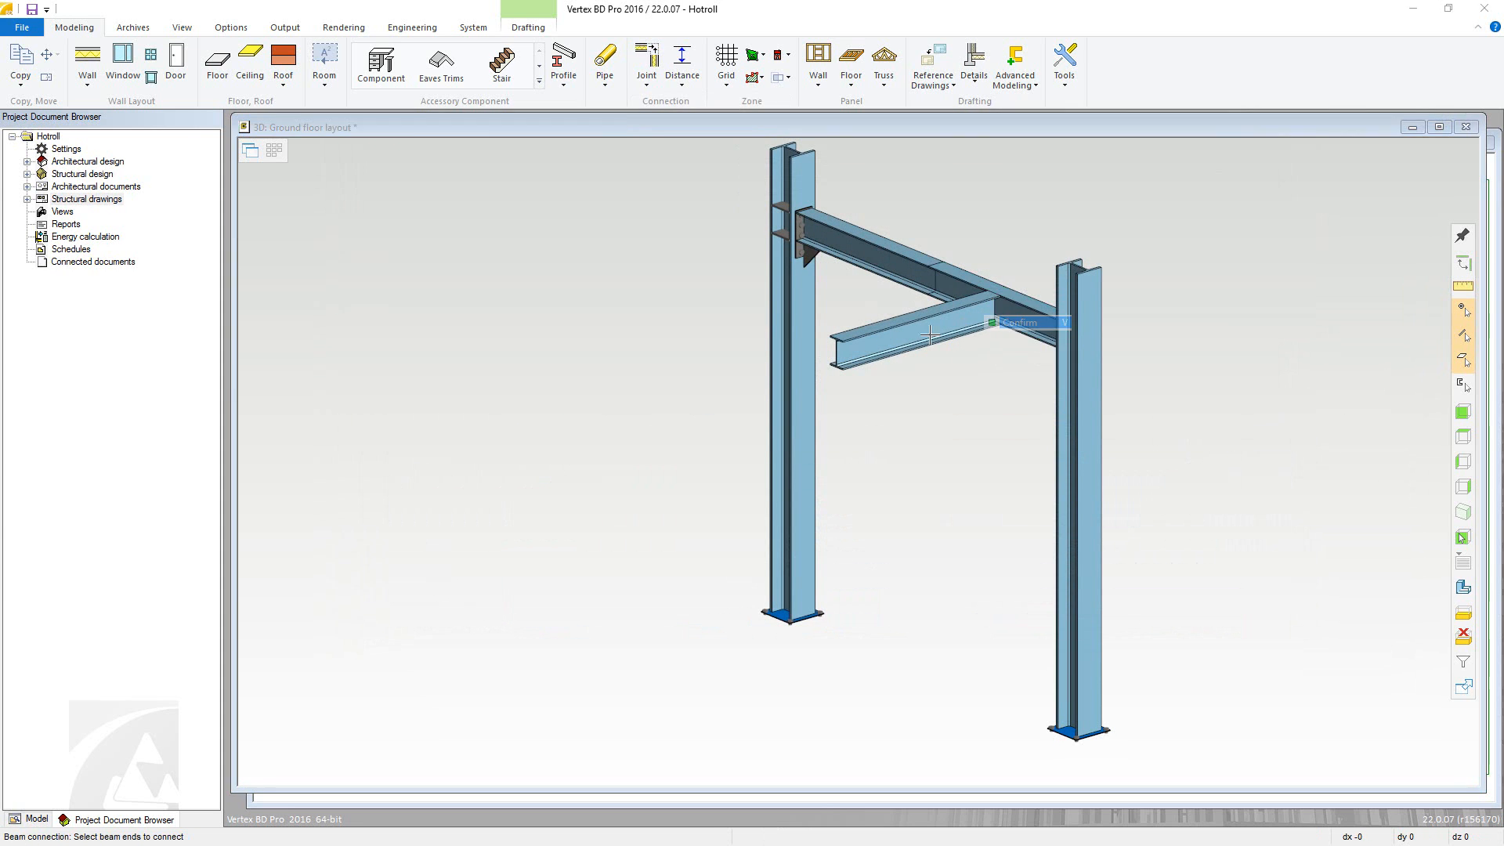
{"action": "left_click", "coordinate": [529, 378]}
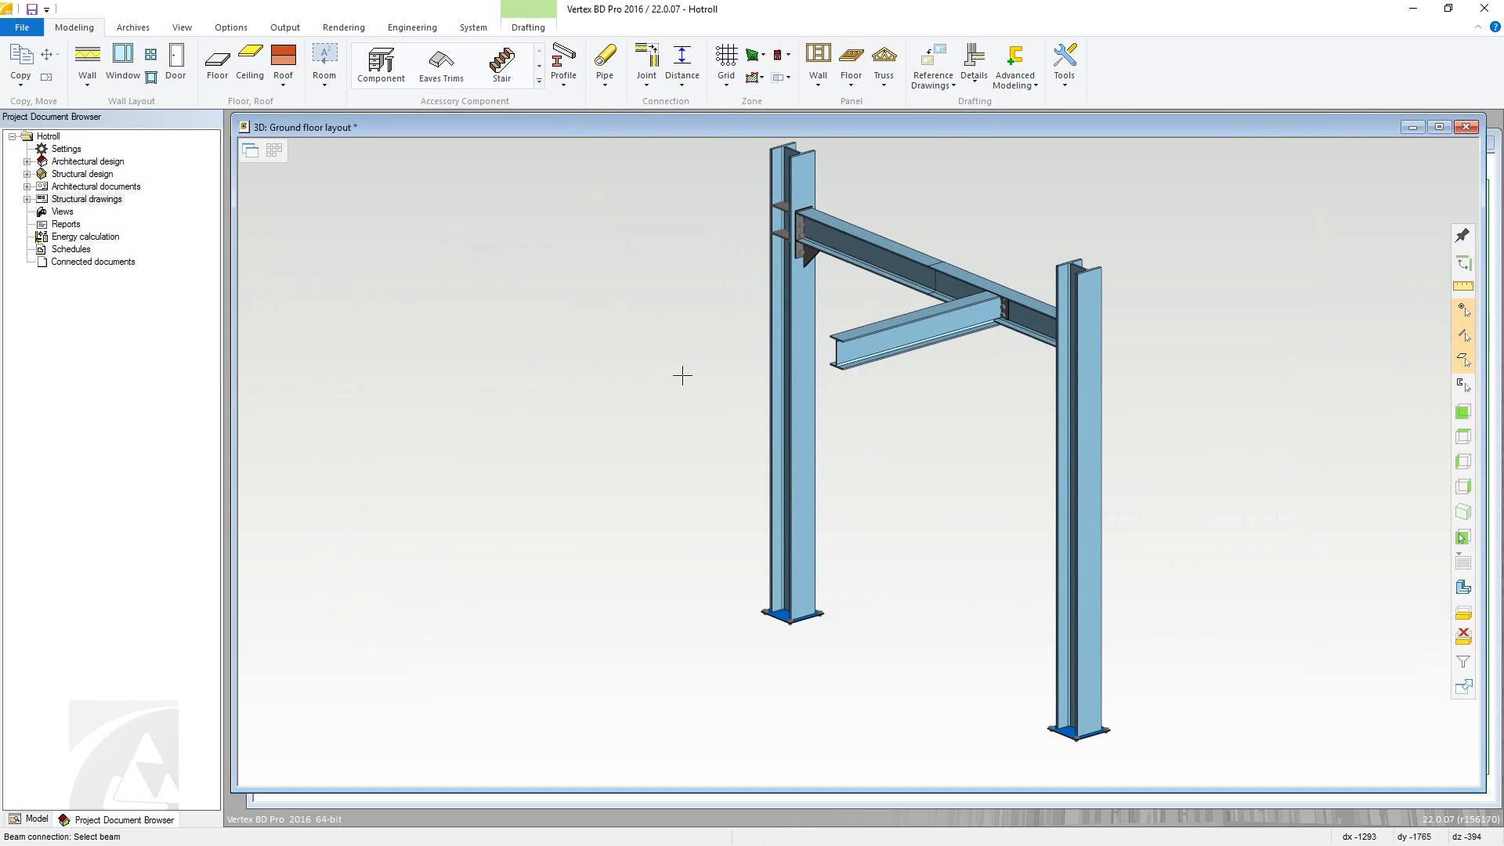
Step: Edit the existing beam-to-column connection and set its extension length to 300
{"action": "left_click", "coordinate": [799, 233]}
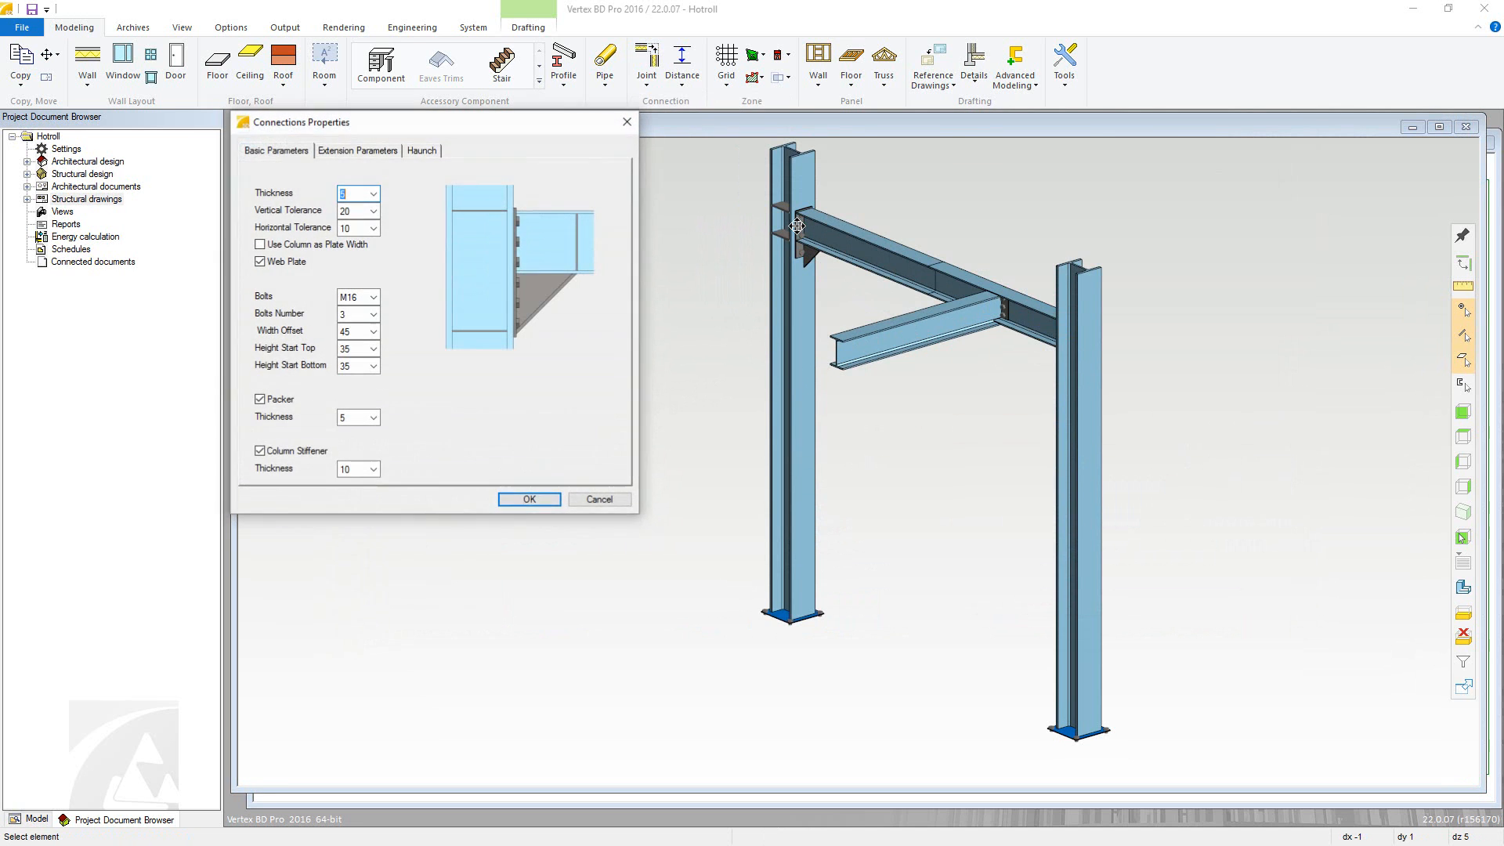
{"action": "left_click", "coordinate": [357, 150]}
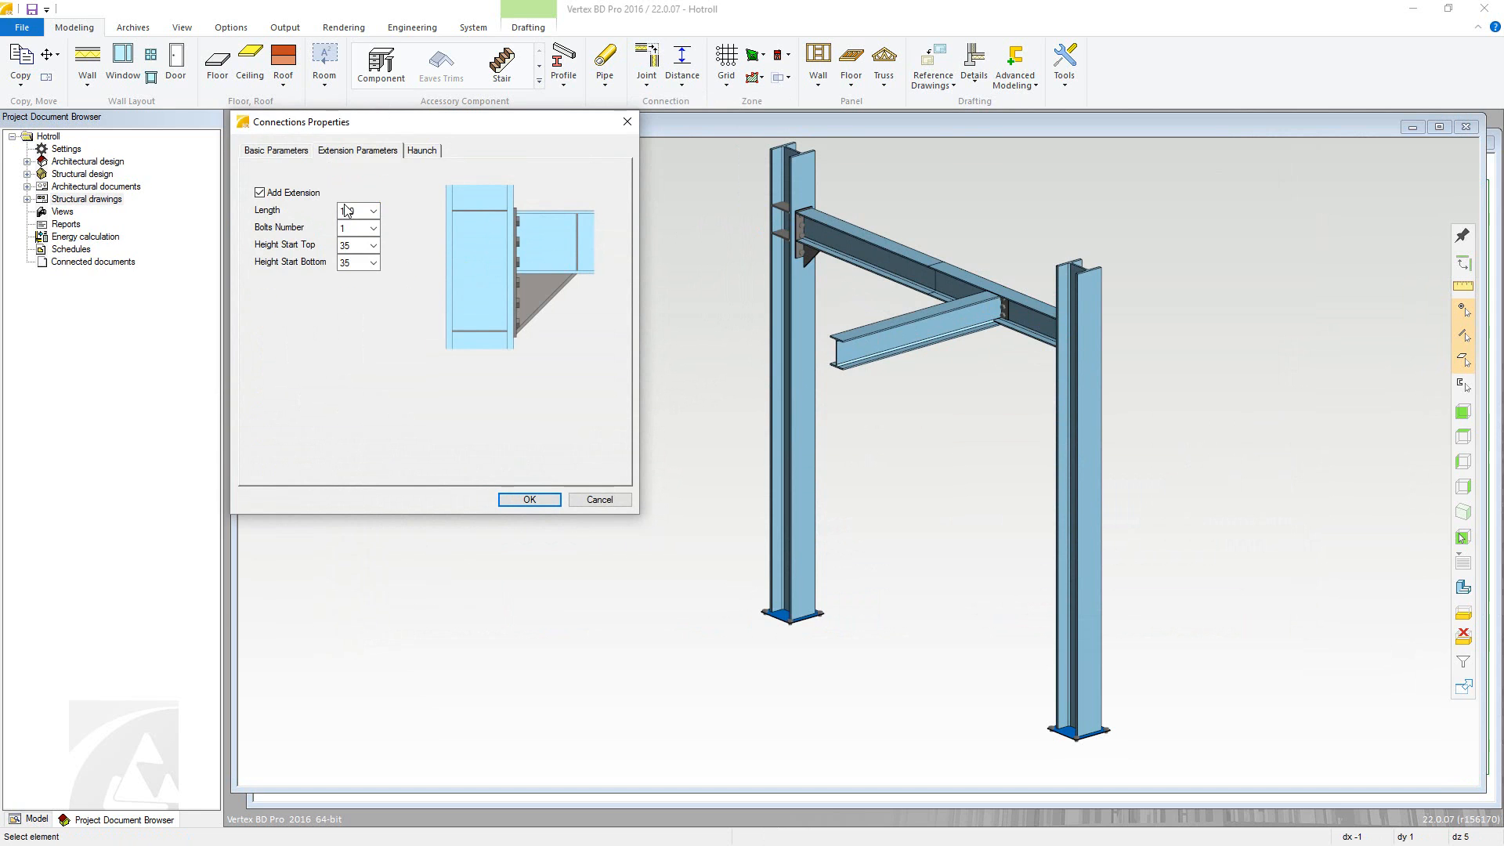
{"action": "type", "text": "300"}
{"action": "left_click", "coordinate": [526, 498]}
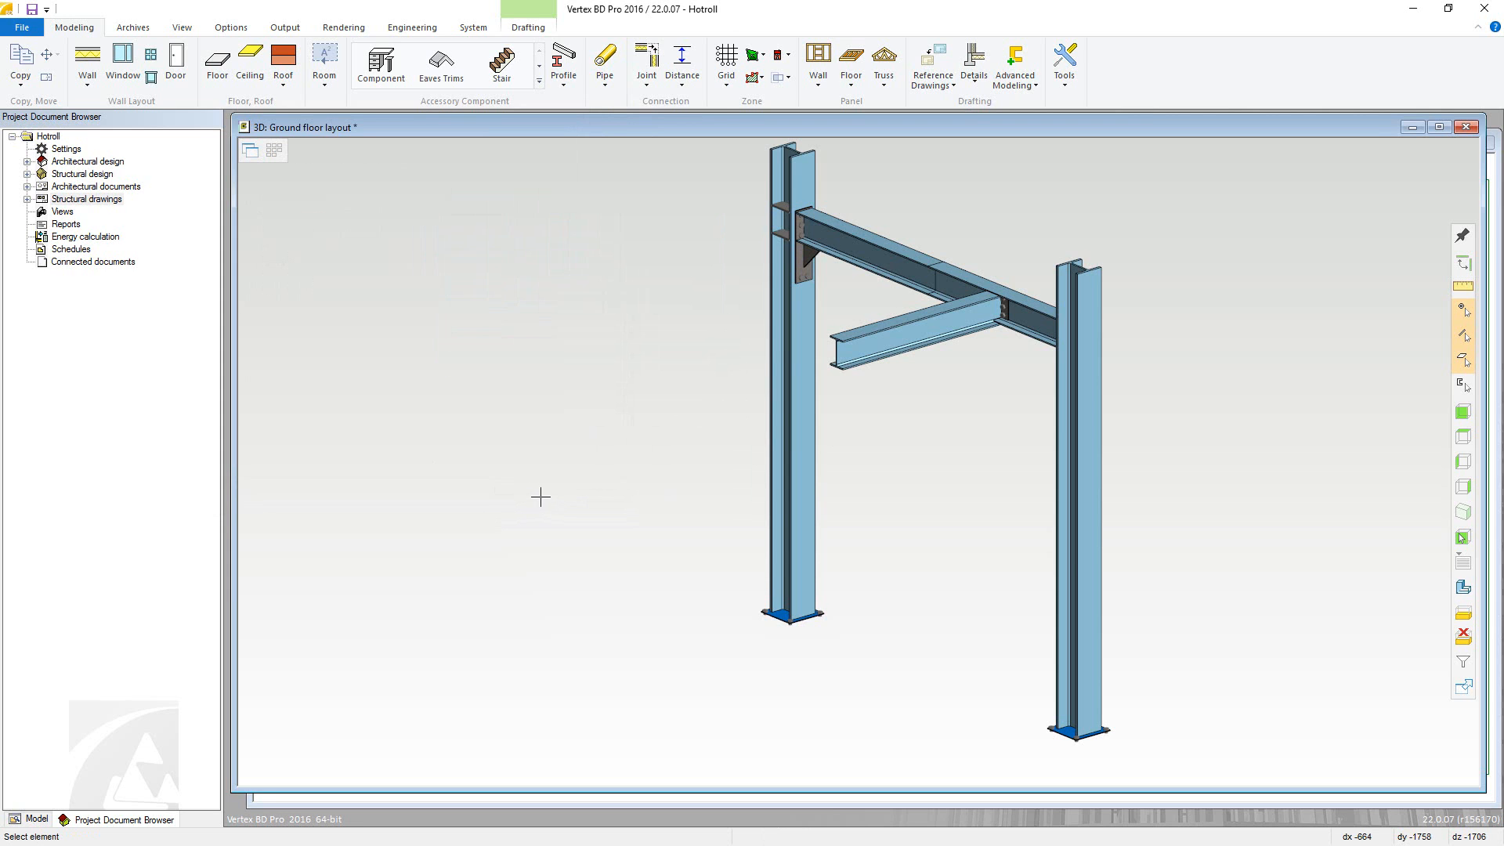
Step: Select both columns and all three beam profiles together and build them as beams
{"action": "left_click", "coordinate": [787, 349]}
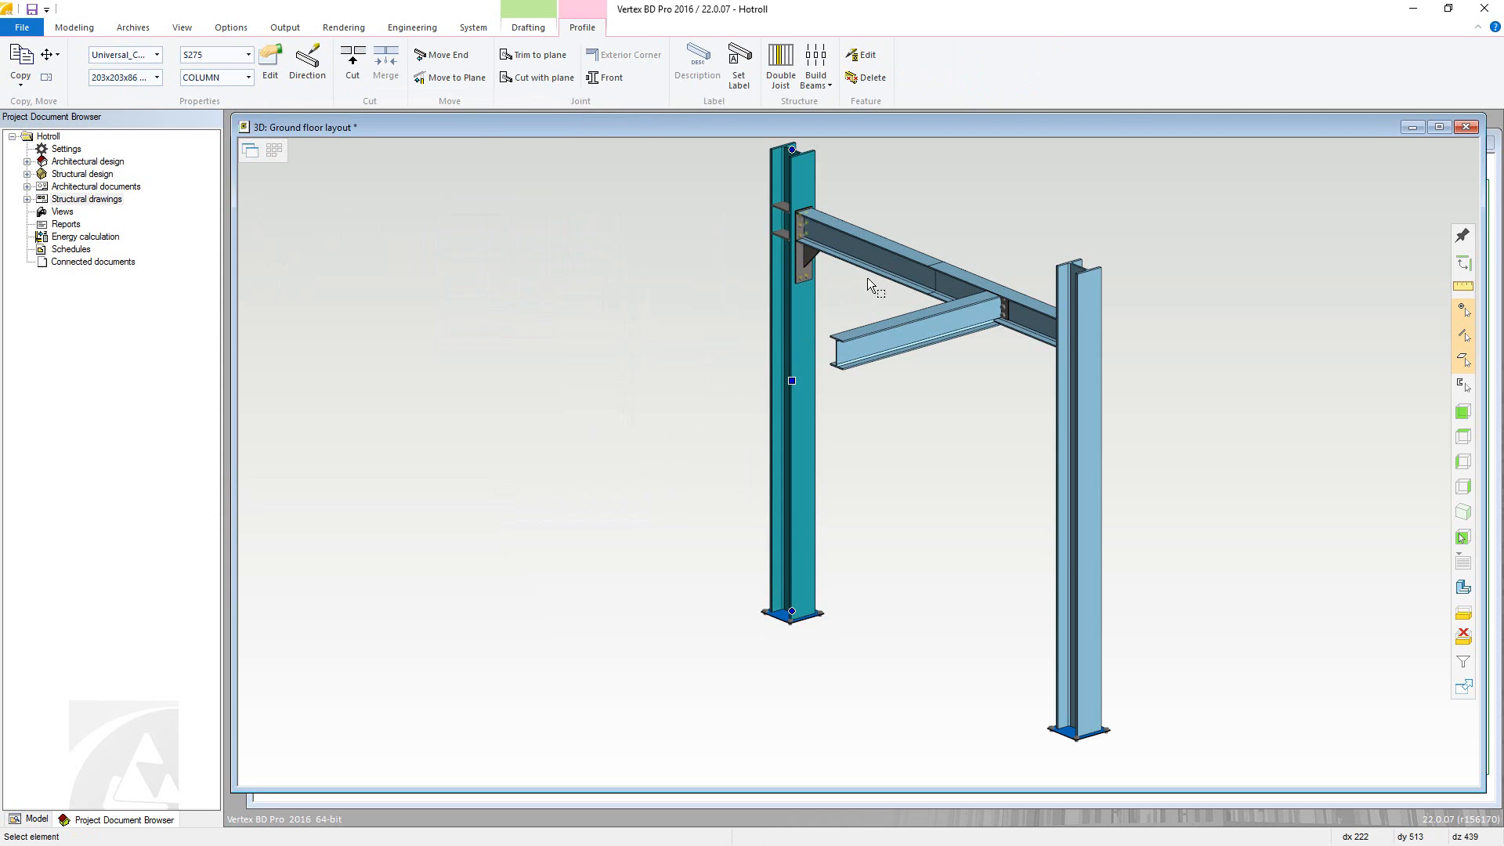
{"action": "left_click", "coordinate": [895, 253], "text": "ctrl"}
{"action": "left_click", "coordinate": [952, 271], "text": "ctrl"}
{"action": "left_click", "coordinate": [954, 317], "text": "ctrl"}
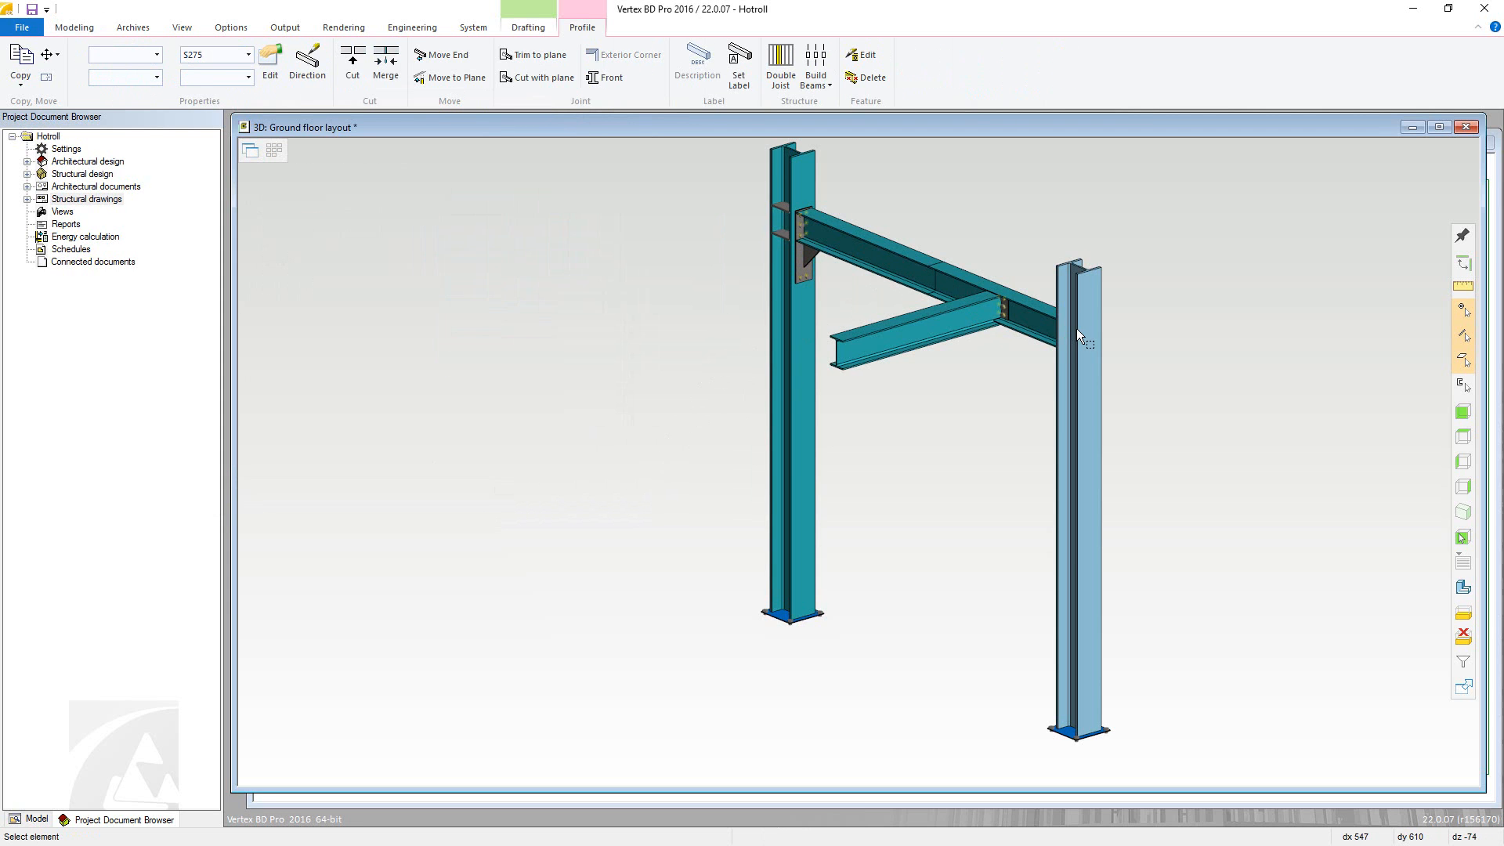
{"action": "left_click", "coordinate": [1076, 327], "text": "ctrl"}
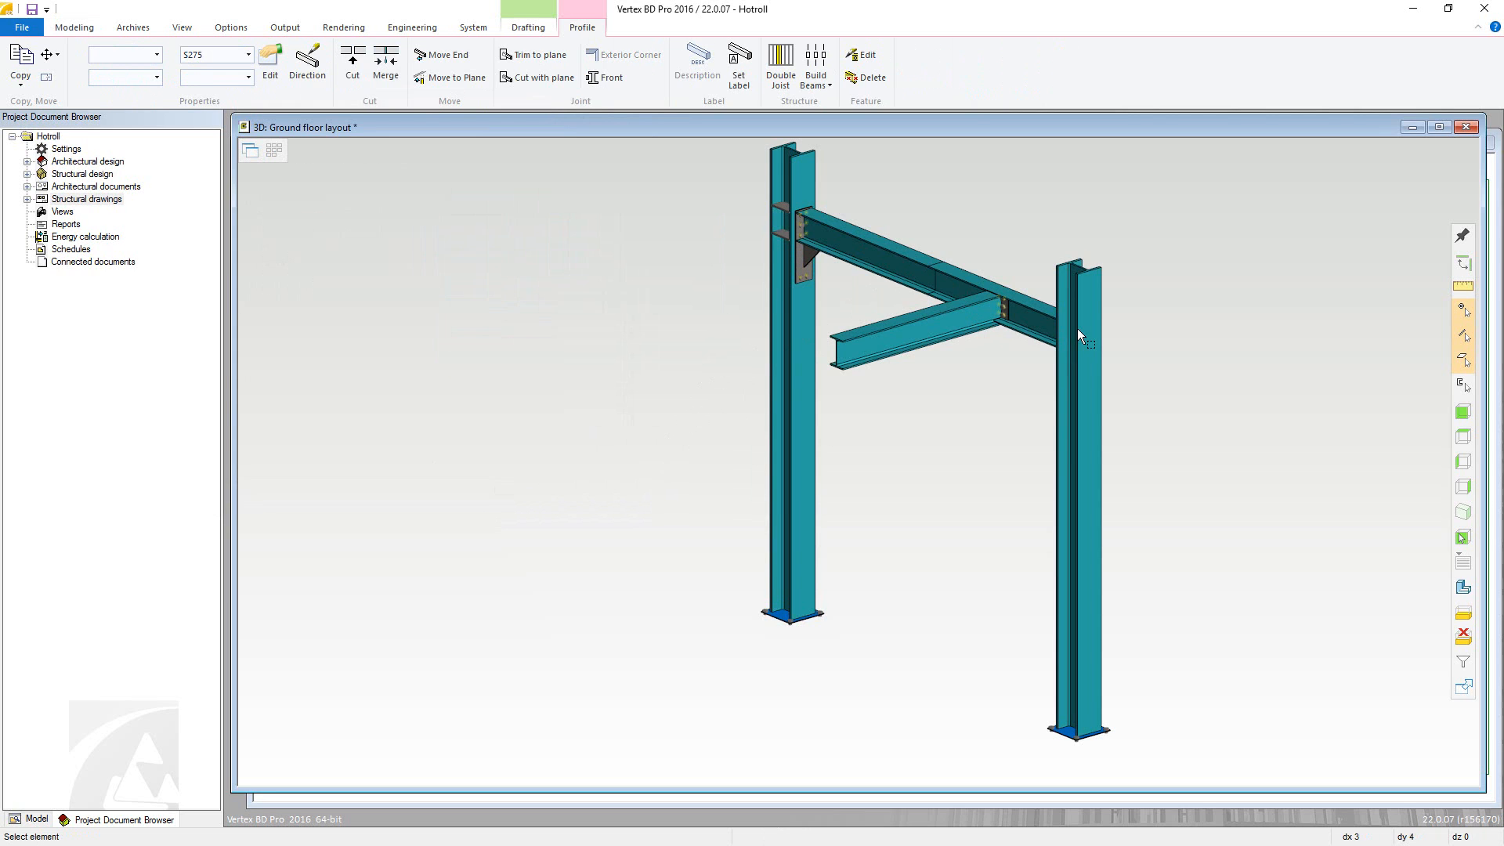
{"action": "left_click", "coordinate": [815, 69]}
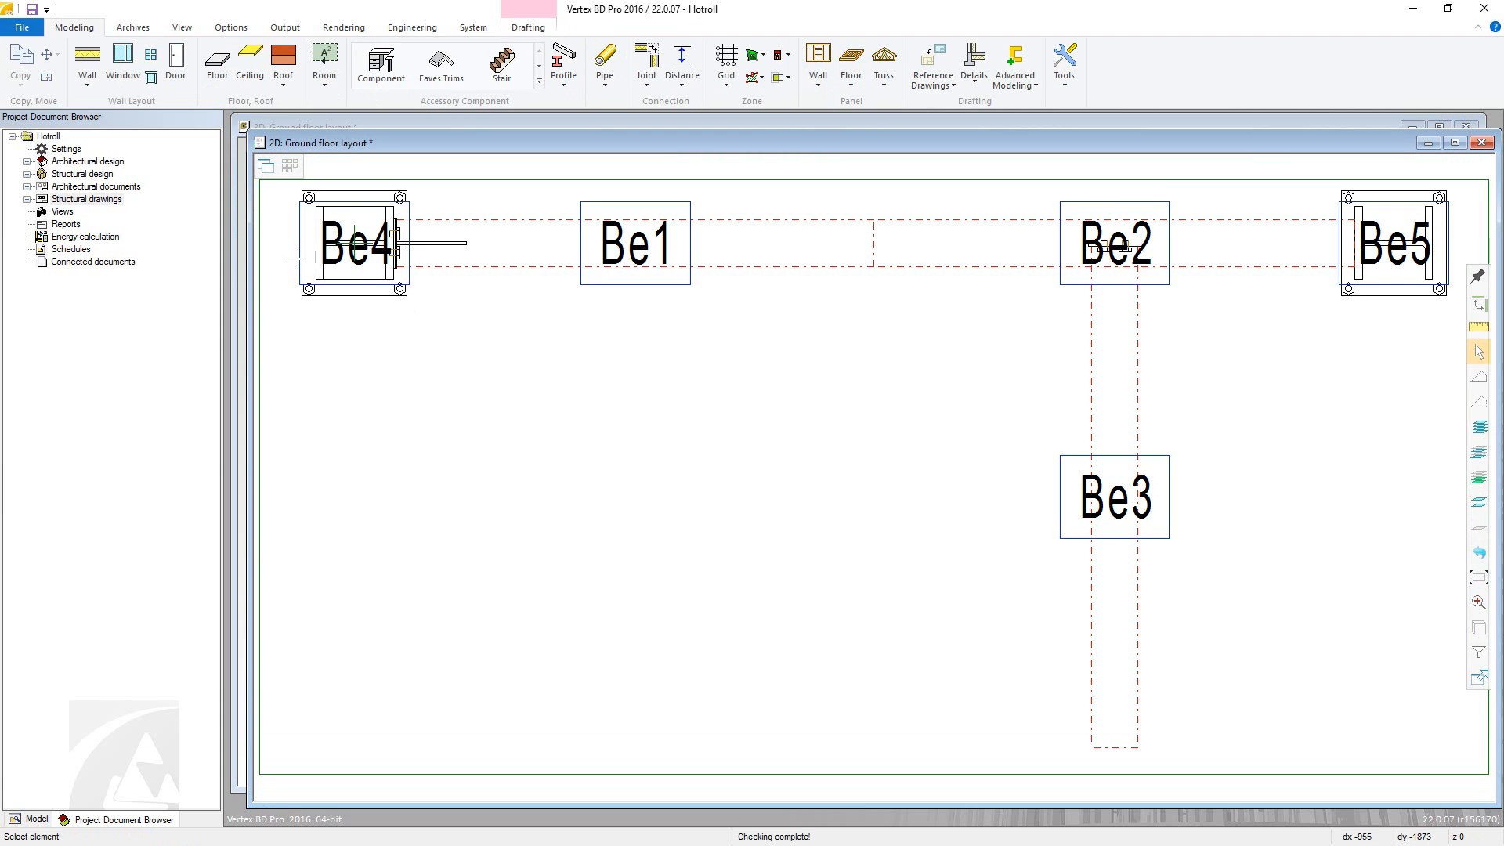
Step: Select all five beam panels together and open their panel drawings using the Hot Roll Beam A4 template
{"action": "left_click", "coordinate": [299, 258]}
{"action": "left_click", "coordinate": [608, 284], "text": "ctrl"}
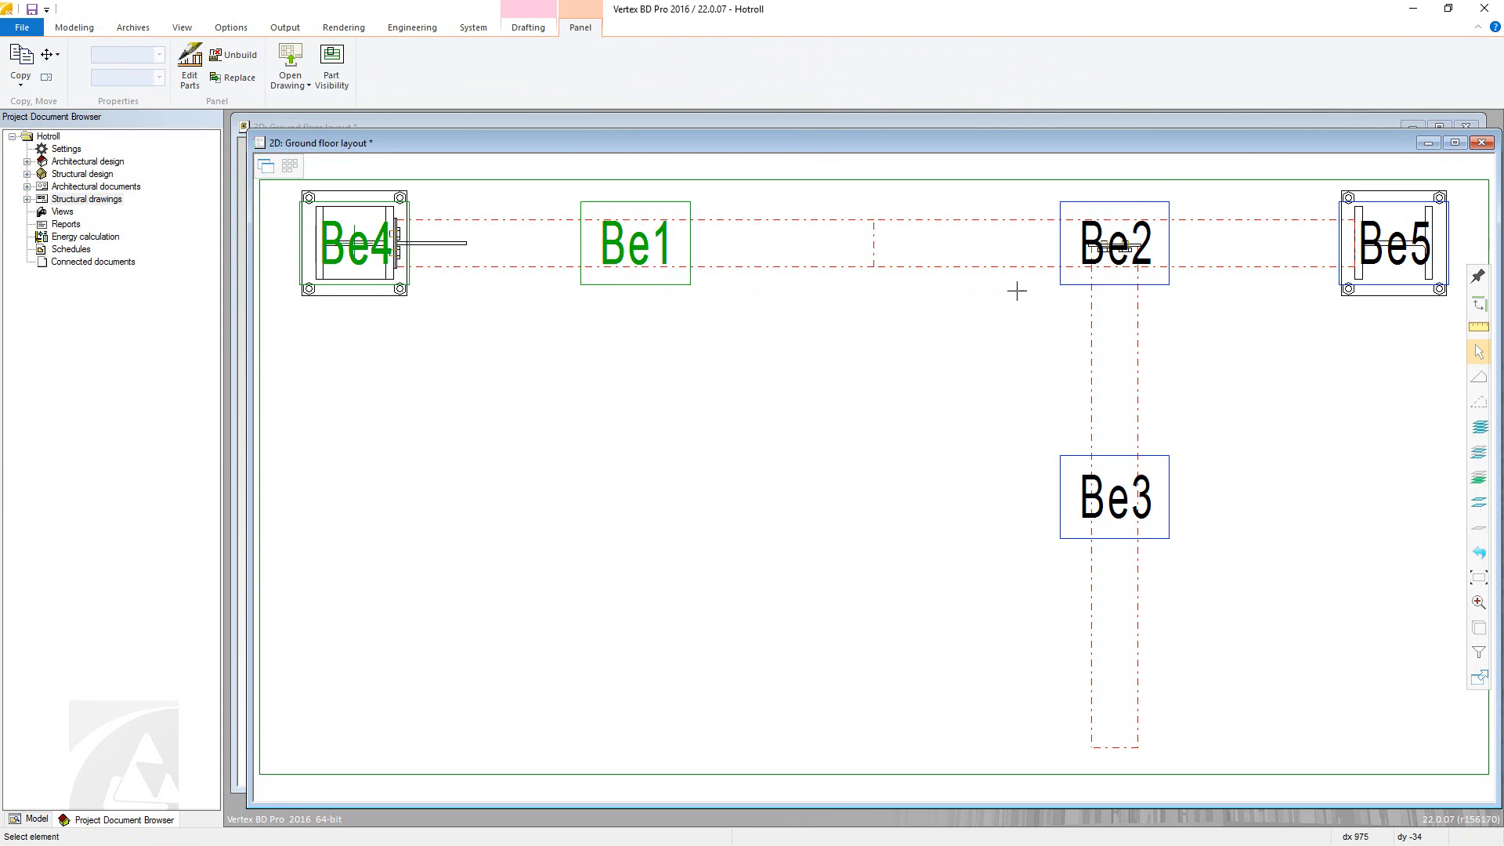
{"action": "left_click", "coordinate": [1062, 288], "text": "ctrl"}
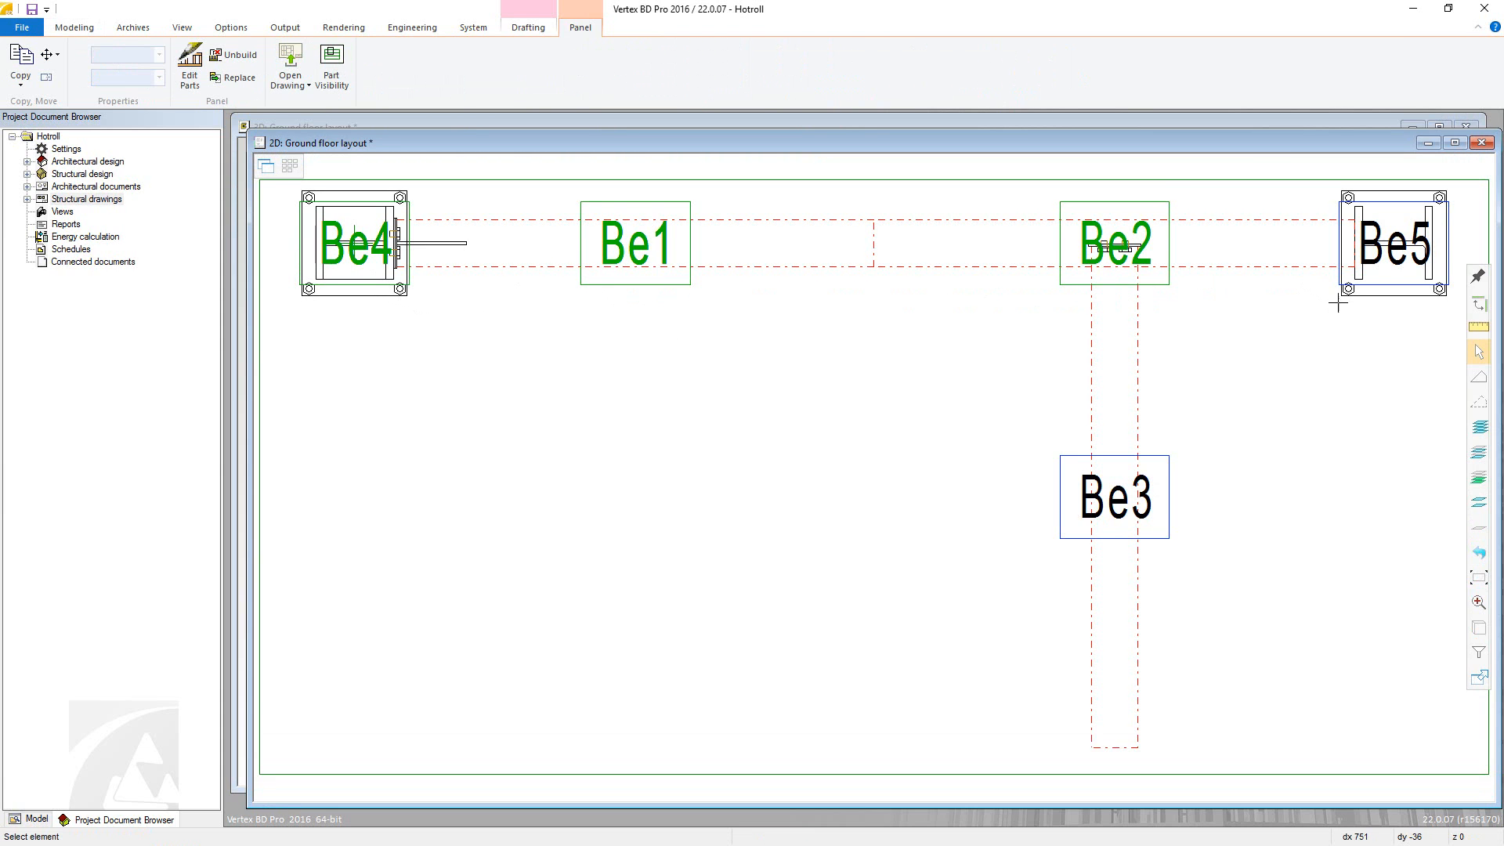
{"action": "left_click", "coordinate": [1400, 294], "text": "ctrl"}
{"action": "left_click", "coordinate": [1167, 476], "text": "ctrl"}
{"action": "right_click", "coordinate": [1167, 477]}
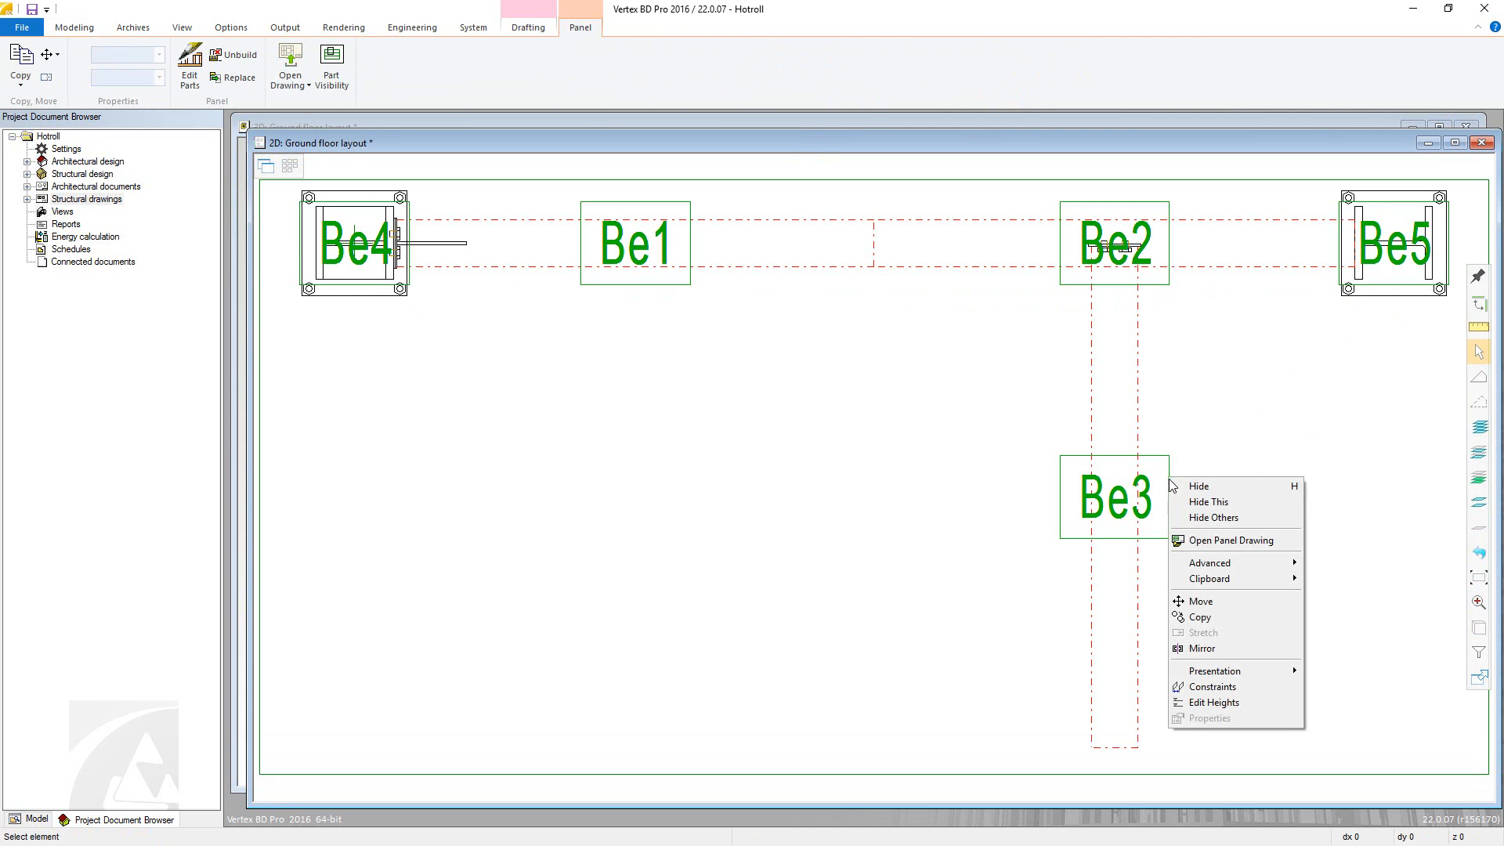
{"action": "left_click", "coordinate": [1184, 542]}
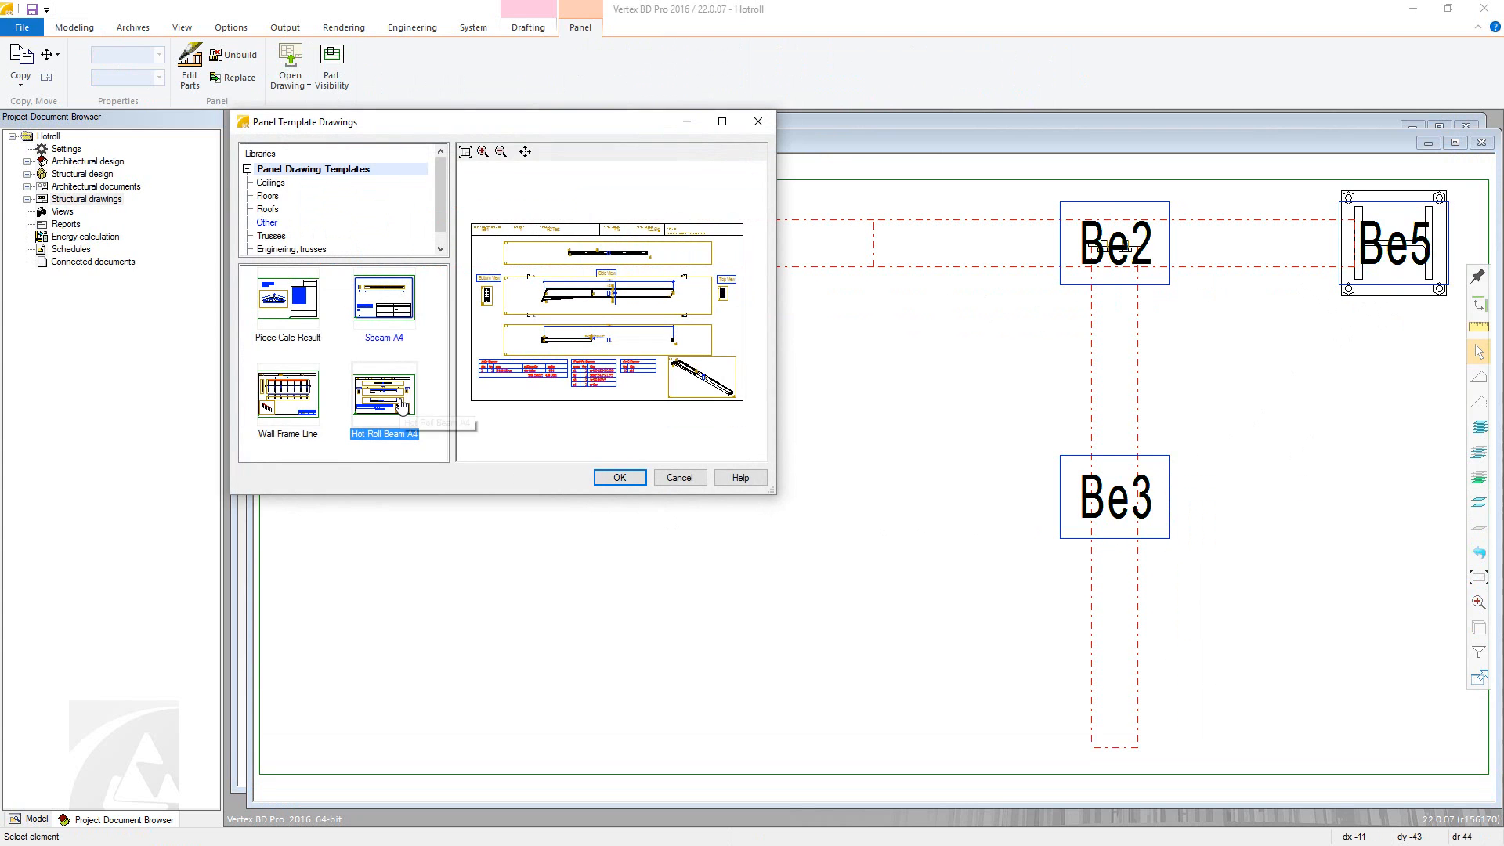
{"action": "left_click", "coordinate": [623, 478]}
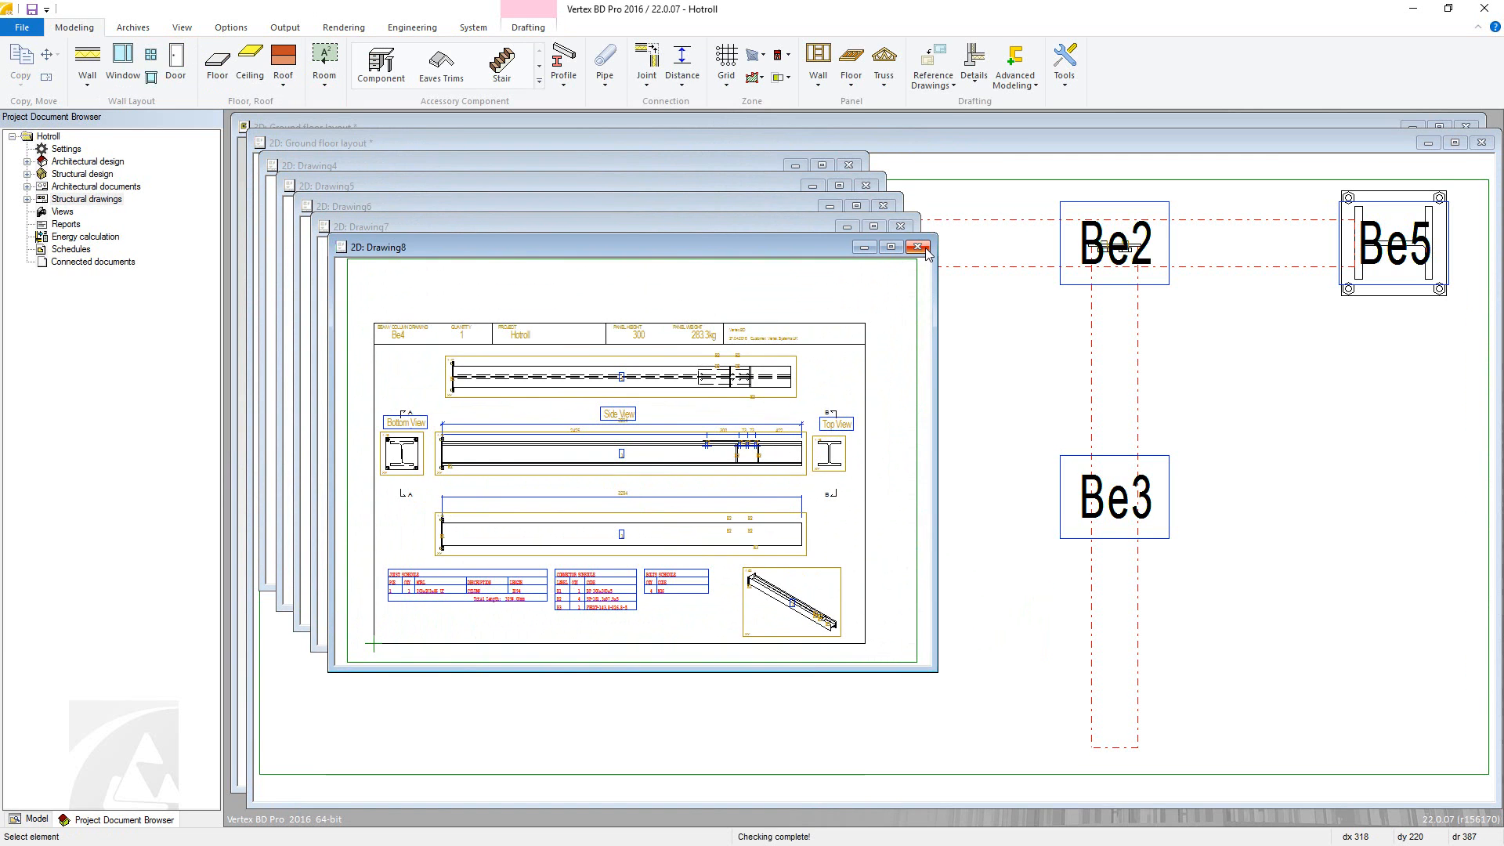
Step: Close all five beam panel drawings to return to the ground floor layout
{"action": "left_click", "coordinate": [918, 247]}
{"action": "left_click", "coordinate": [900, 227]}
{"action": "left_click", "coordinate": [882, 207]}
{"action": "left_click", "coordinate": [864, 186]}
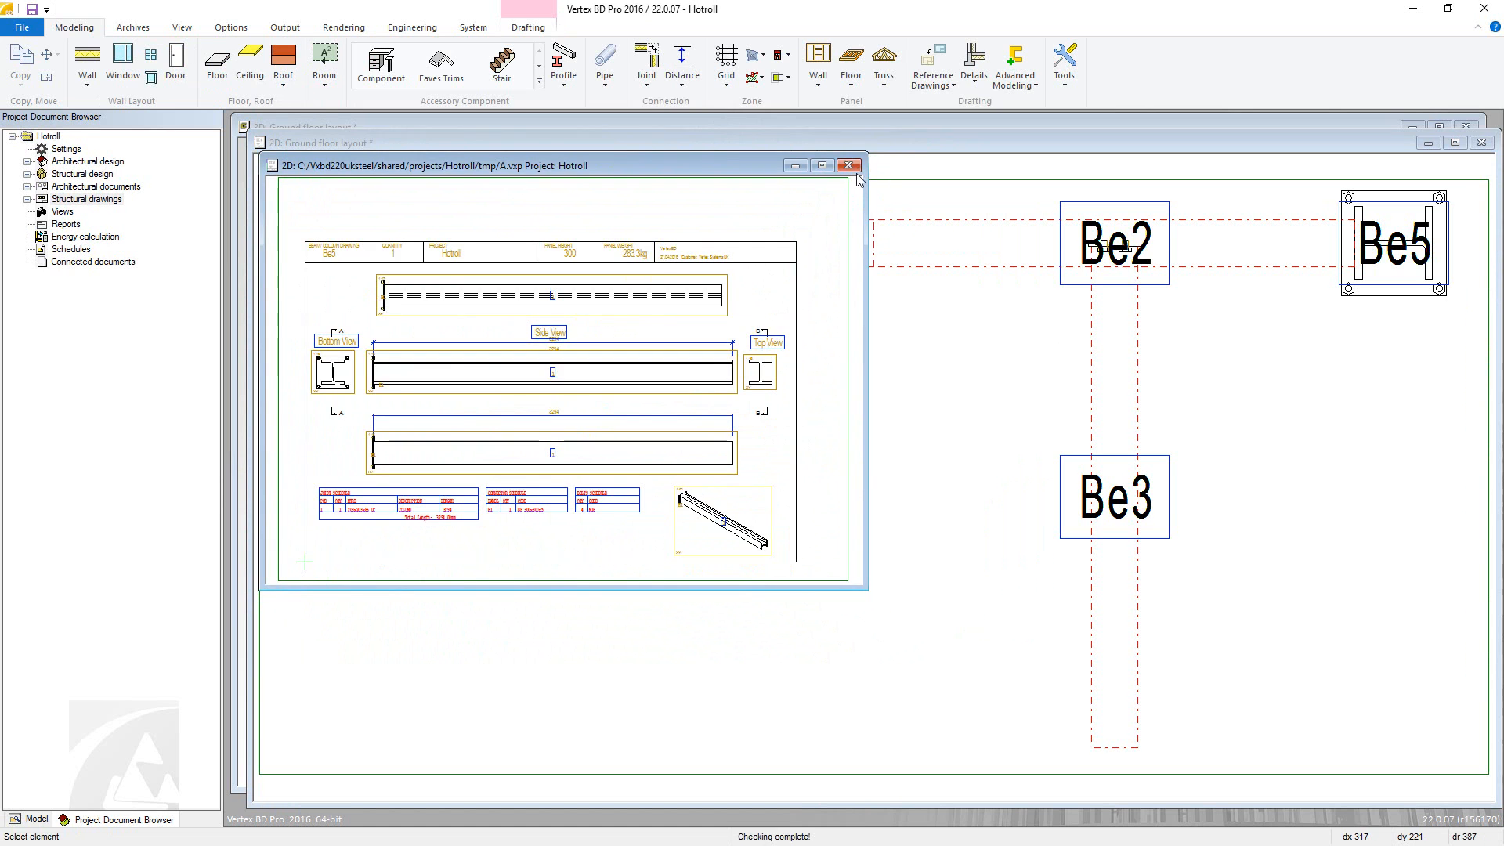
{"action": "left_click", "coordinate": [849, 166]}
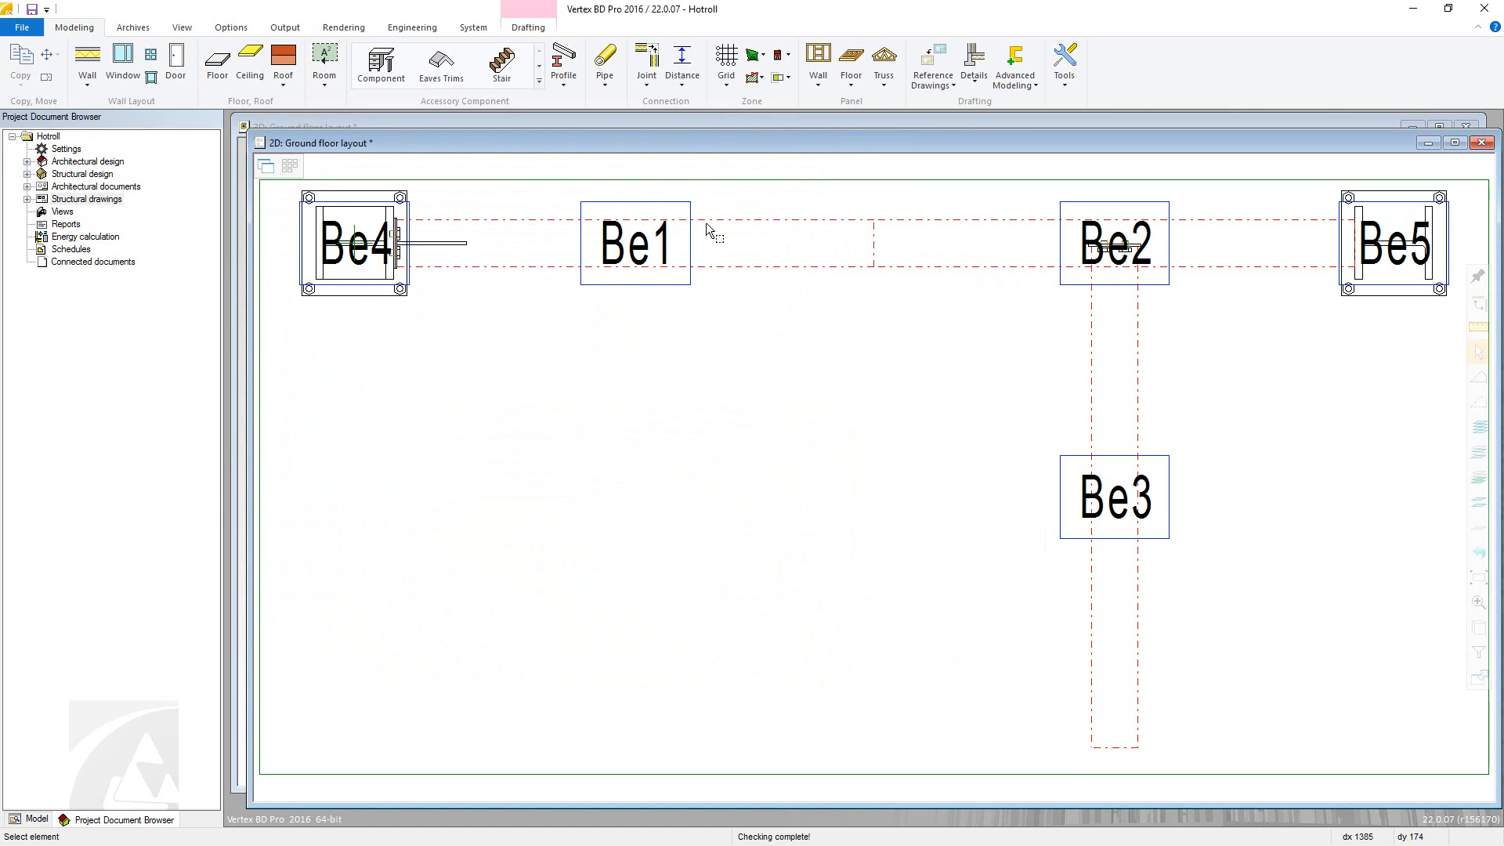
Step: Select all the beam panels in the ground floor layout and unbuild them
{"action": "left_click", "coordinate": [371, 288]}
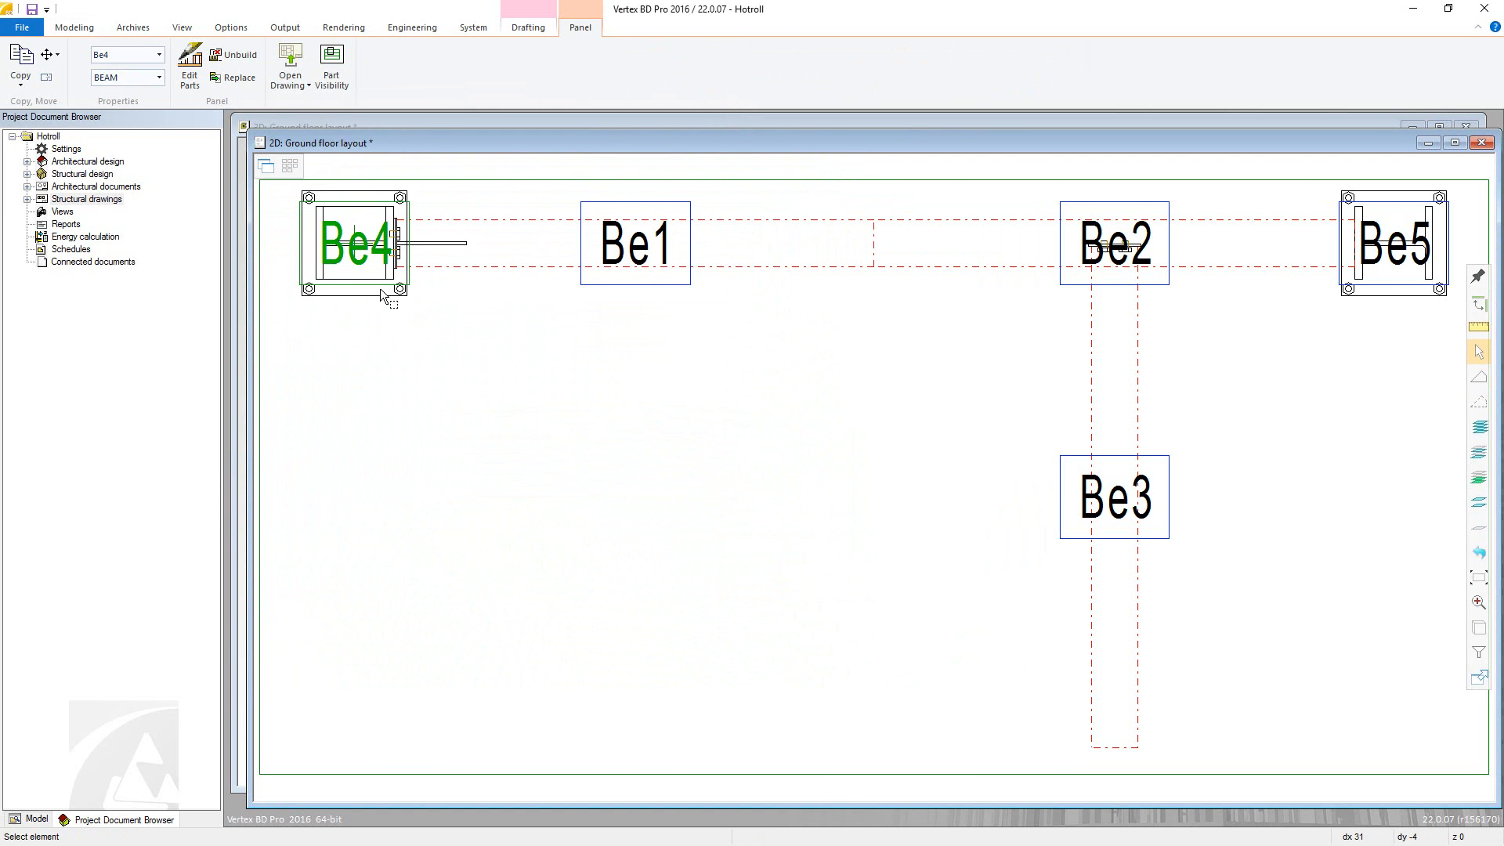
{"action": "key", "text": "ctrl+a"}
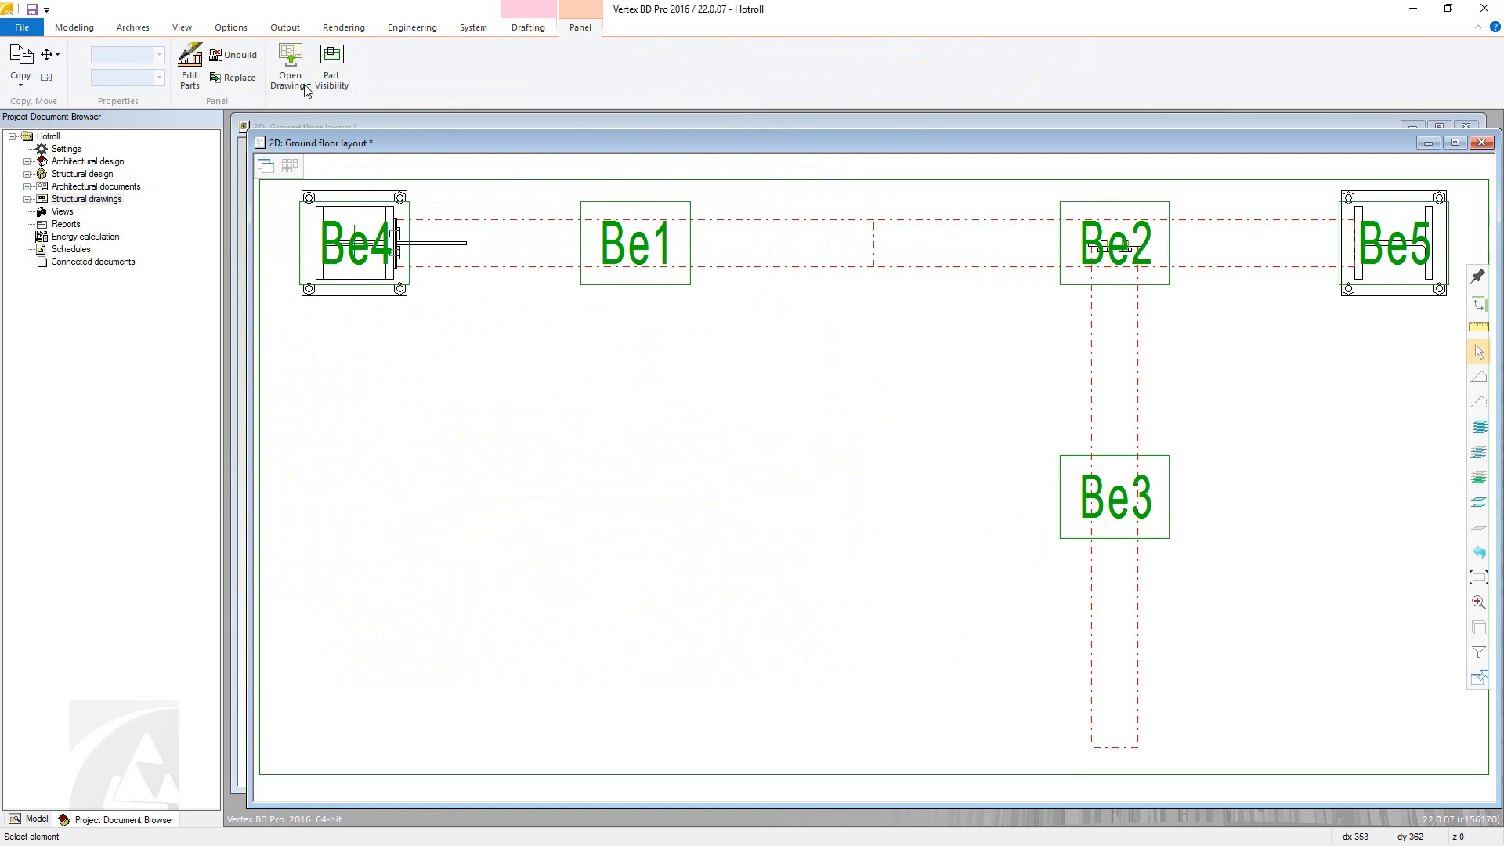
{"action": "left_click", "coordinate": [231, 56]}
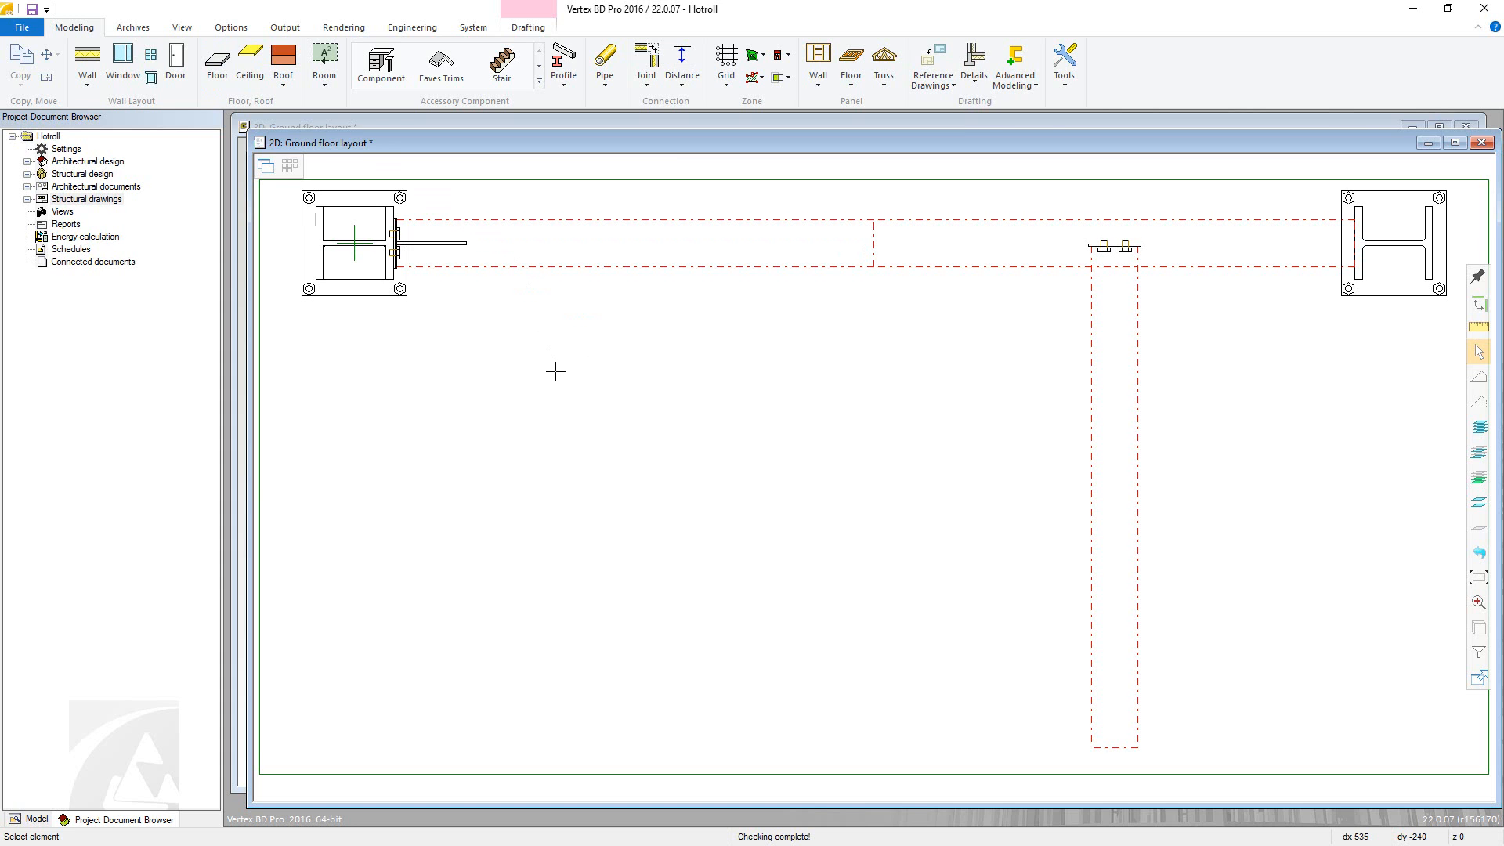
Step: Select both columns and all beam profiles and build them as one frame line, defined horizontally below the frame
{"action": "left_click", "coordinate": [630, 266]}
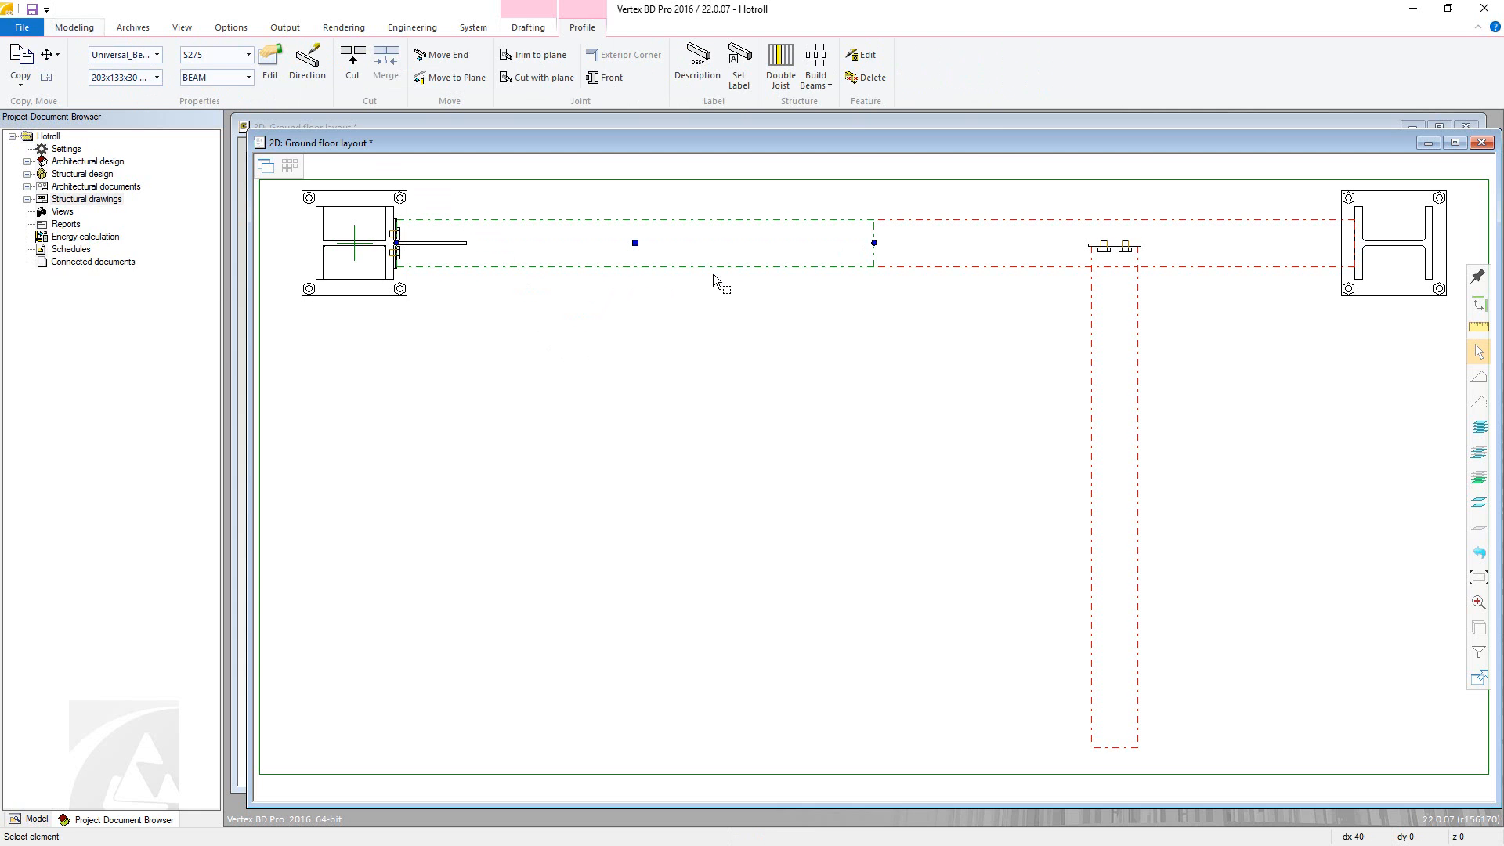
{"action": "left_click", "coordinate": [946, 267], "text": "ctrl"}
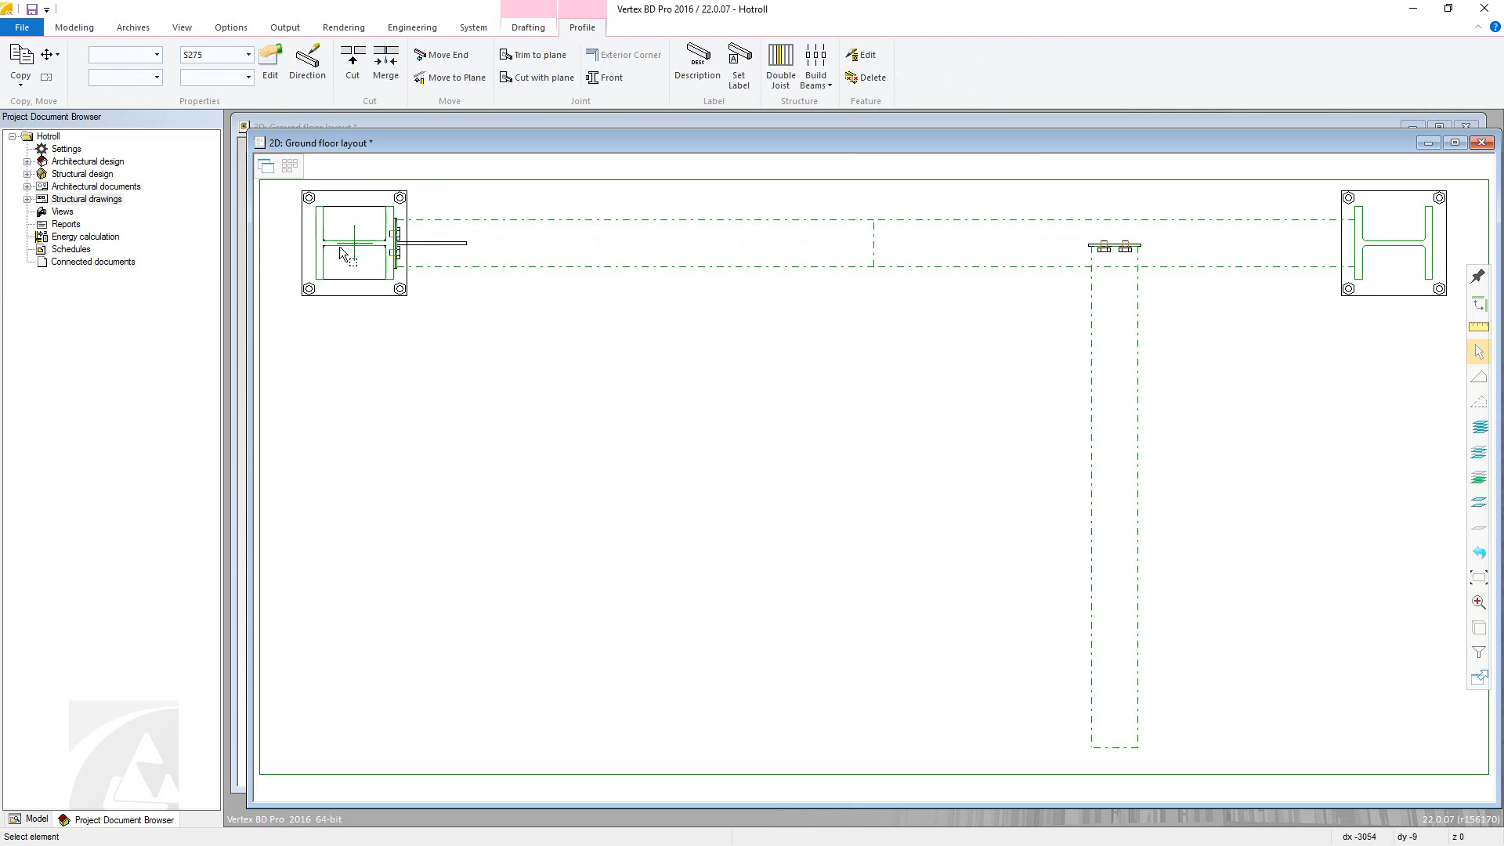
{"action": "left_click", "coordinate": [815, 77]}
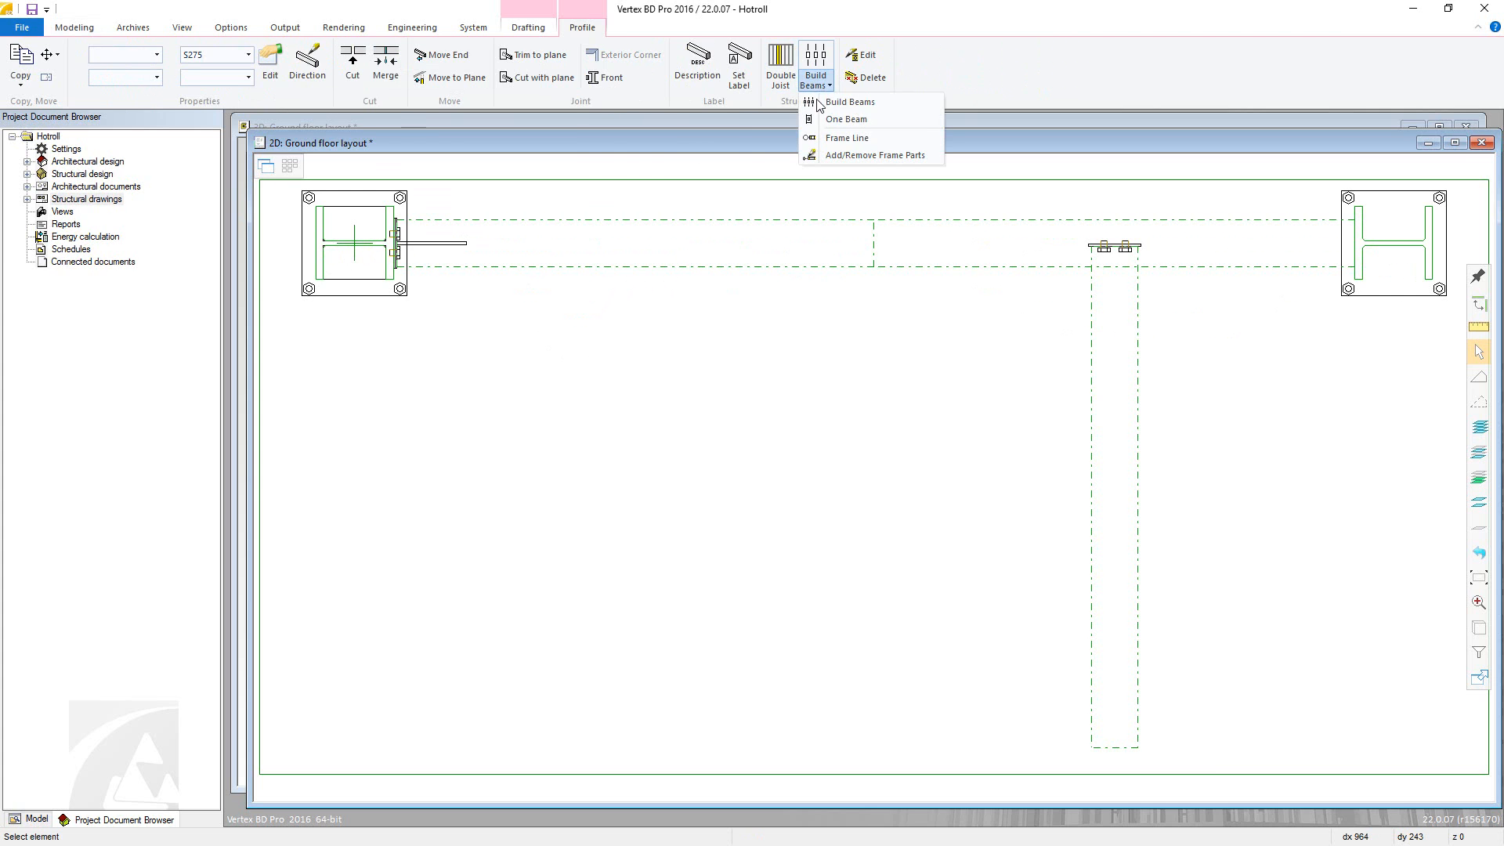
{"action": "left_click", "coordinate": [830, 138]}
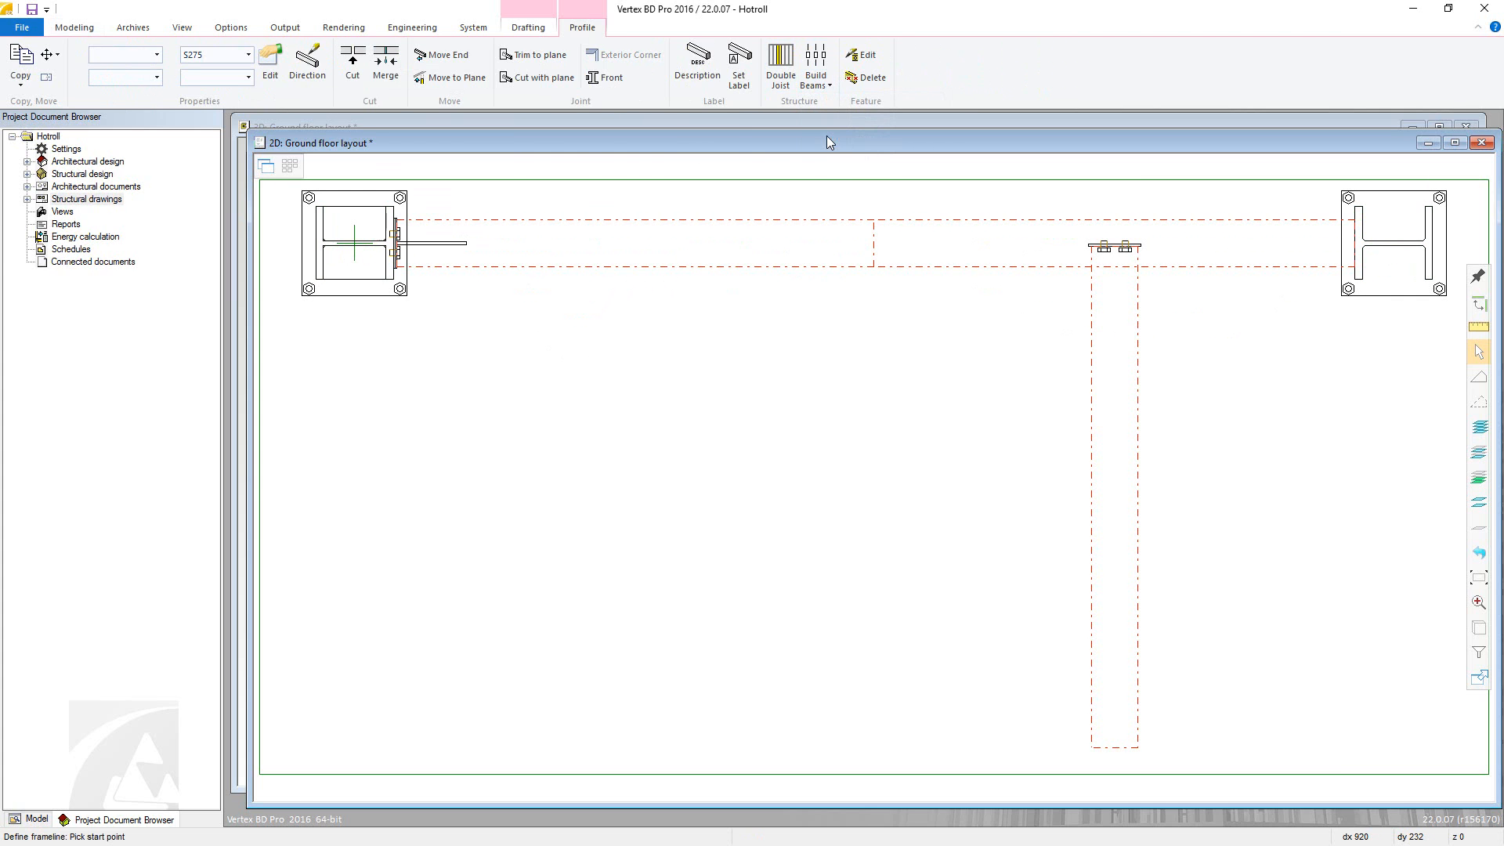
{"action": "left_click", "coordinate": [325, 792]}
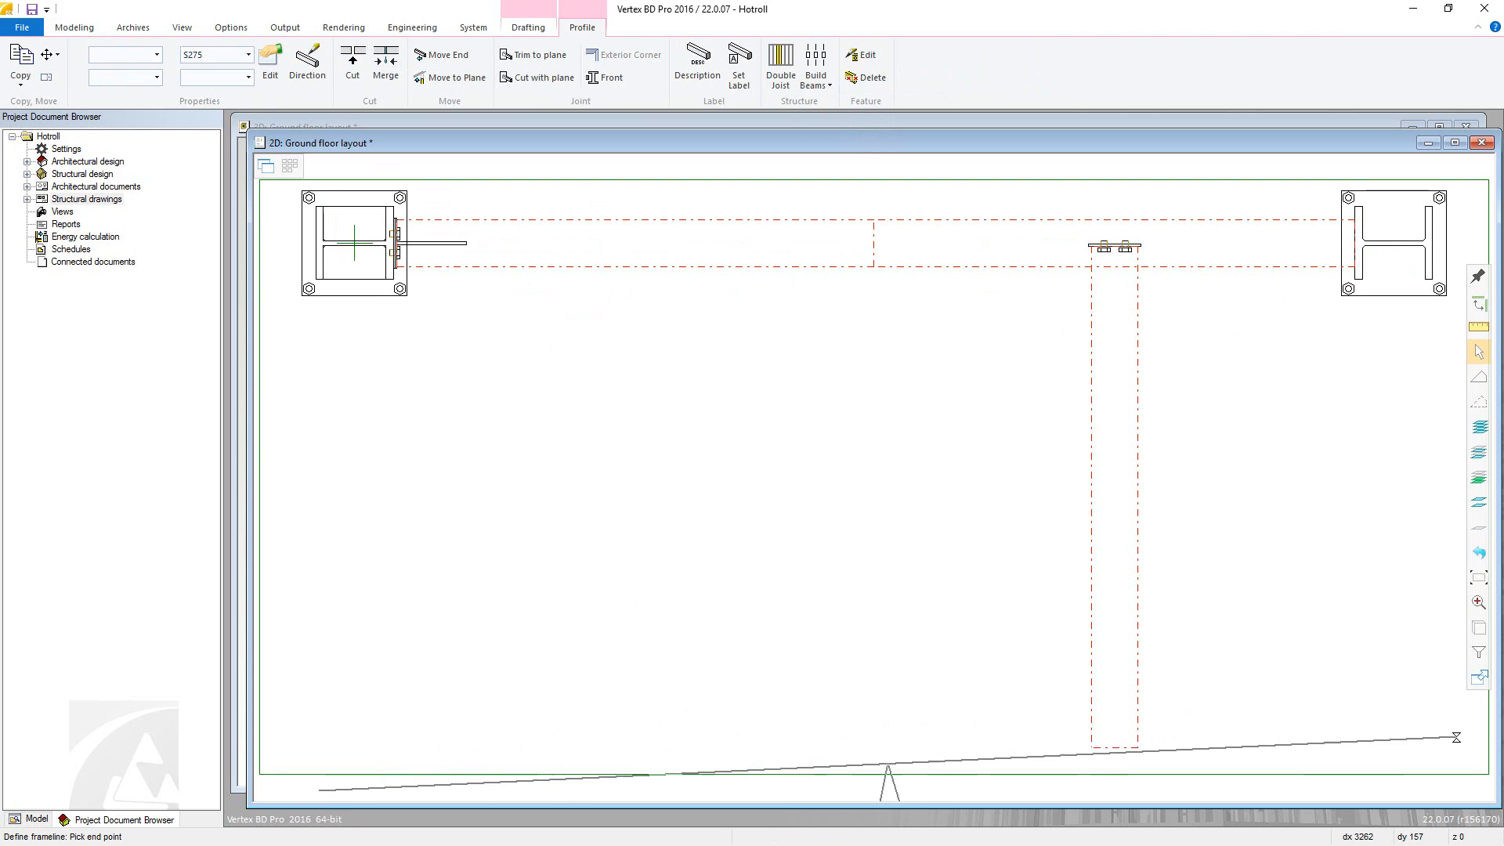
{"action": "left_click", "coordinate": [1417, 784]}
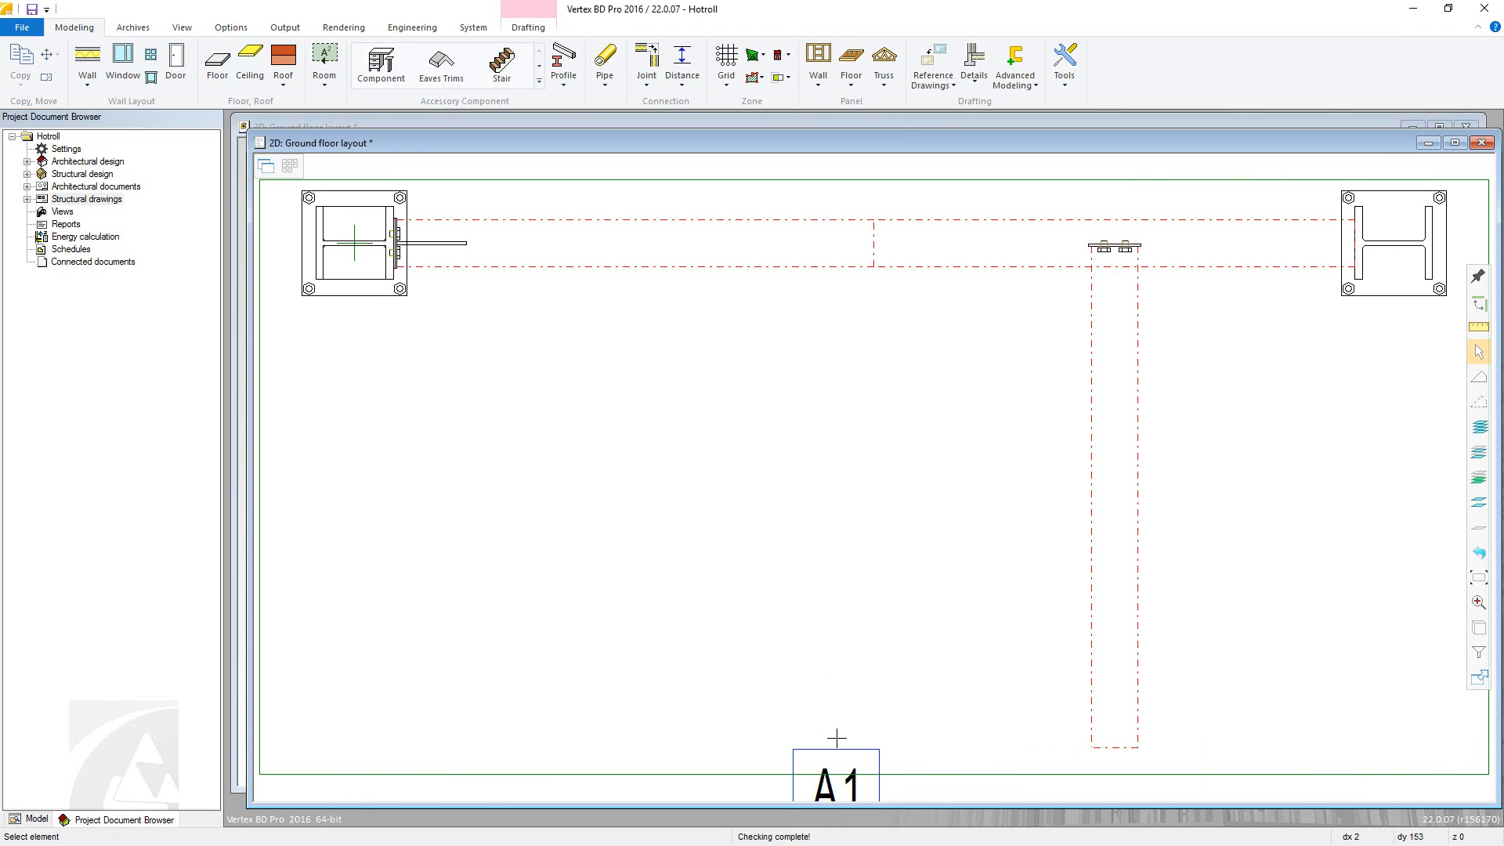
Step: Open the panel drawing of frame line A1 using the Wall Frame Line template
{"action": "left_click", "coordinate": [833, 753]}
{"action": "right_click", "coordinate": [832, 746]}
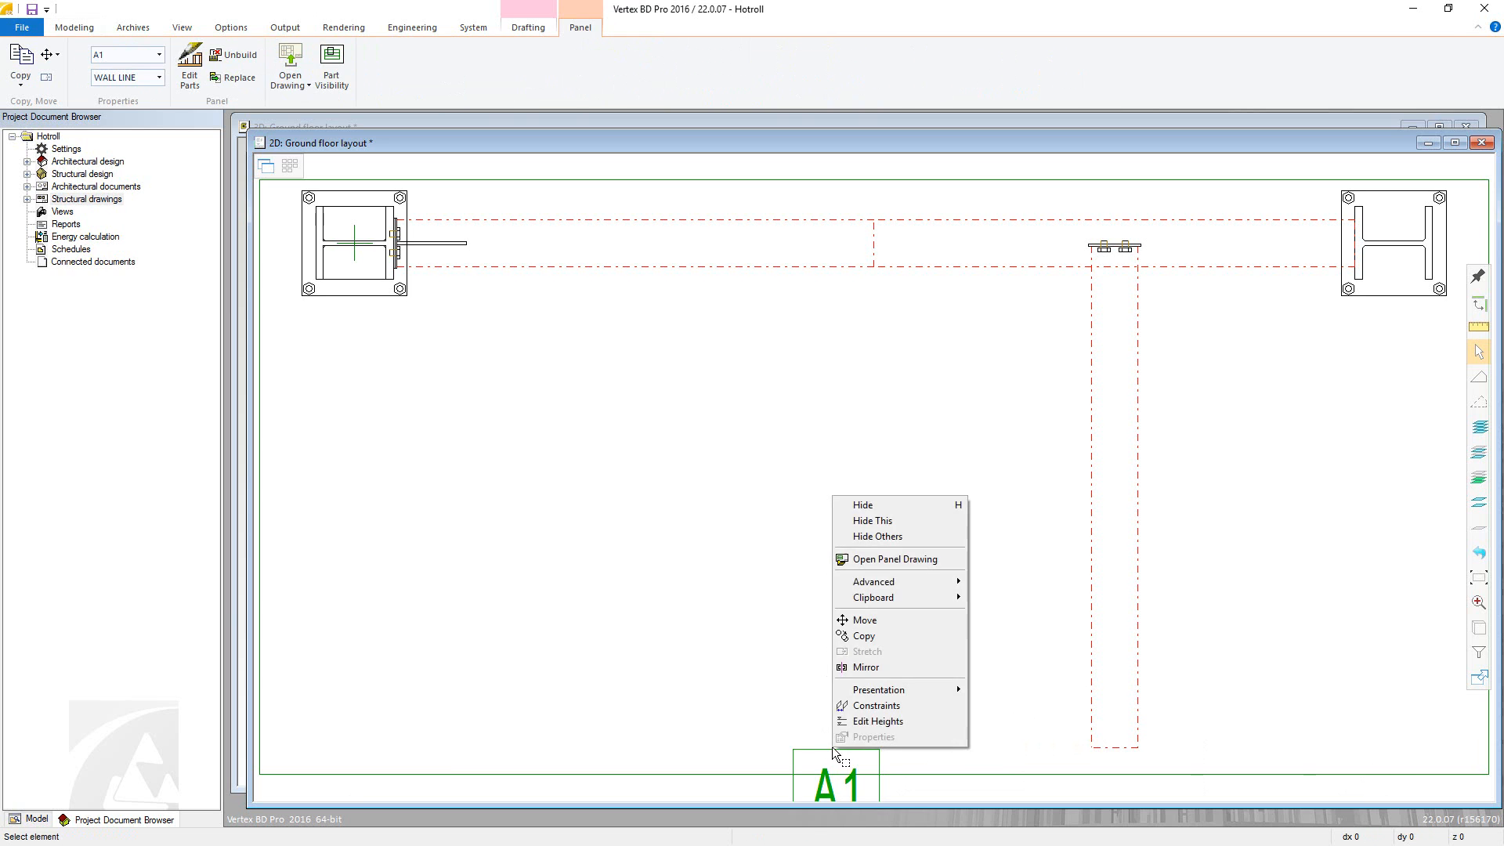
{"action": "left_click", "coordinate": [869, 560]}
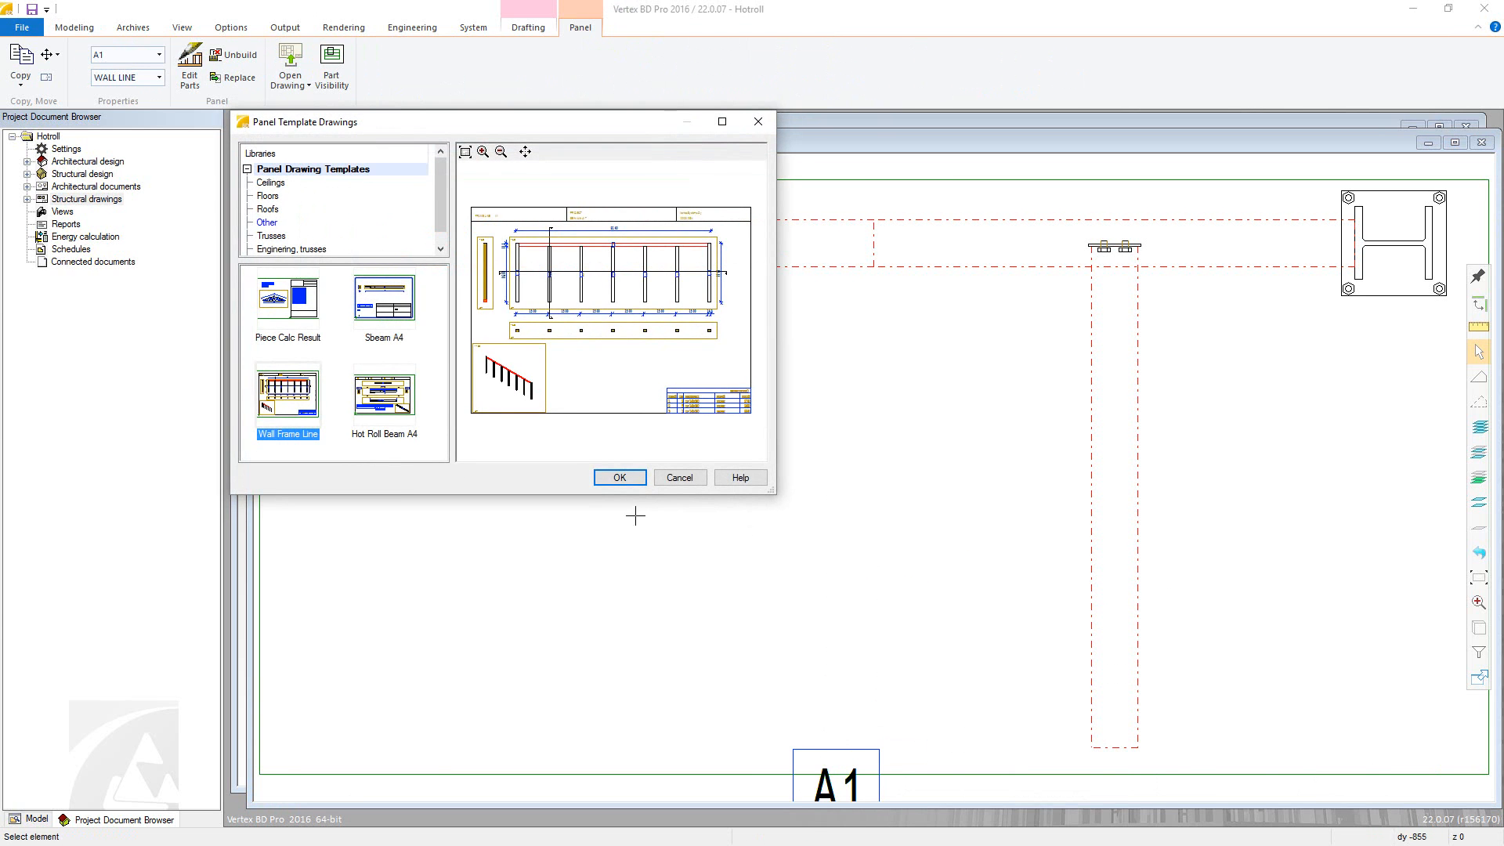
{"action": "left_click", "coordinate": [284, 402]}
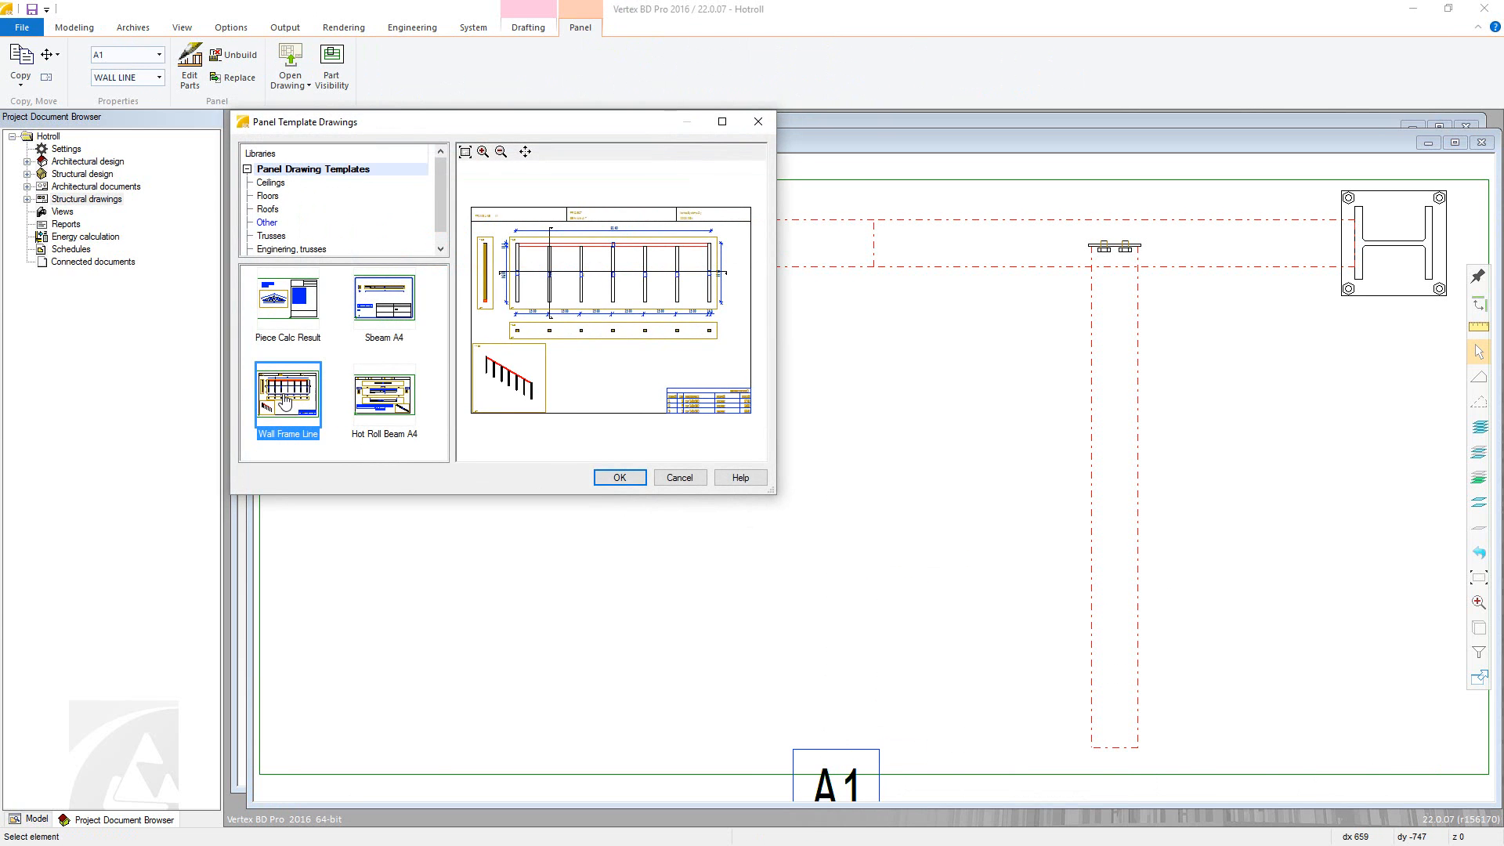
{"action": "left_click", "coordinate": [618, 478]}
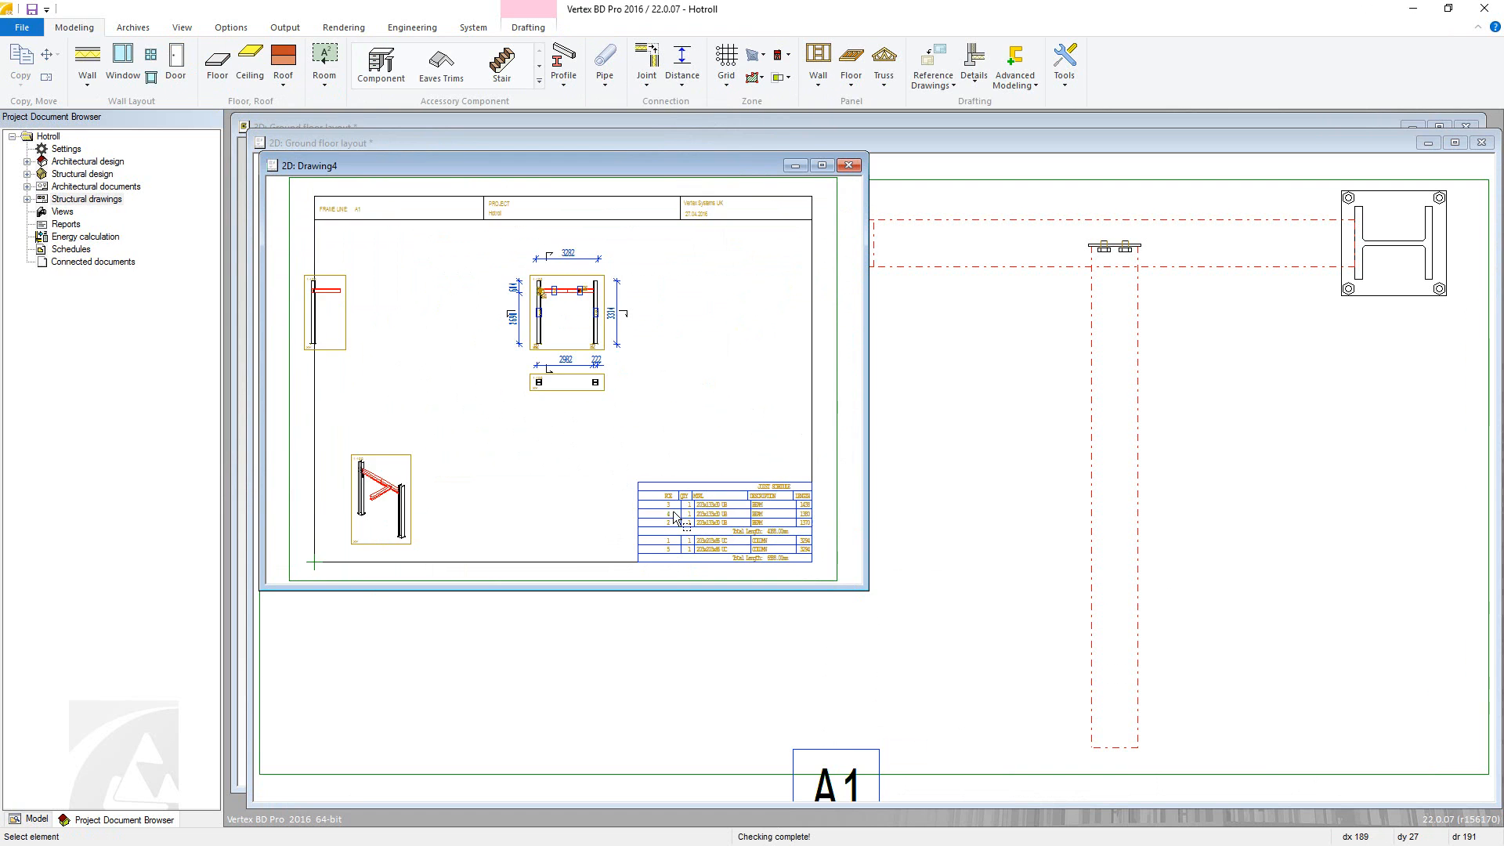
Step: Inspect the dimensioned frame elevation in the frame line drawing and close the drawing
{"action": "scroll", "coordinate": [671, 511], "scroll_direction": "up", "scroll_amount": 3}
{"action": "scroll", "coordinate": [563, 379], "scroll_direction": "down", "scroll_amount": 1}
{"action": "scroll", "coordinate": [563, 379], "scroll_direction": "down", "scroll_amount": 3}
{"action": "scroll", "coordinate": [537, 318], "scroll_direction": "up", "scroll_amount": 3}
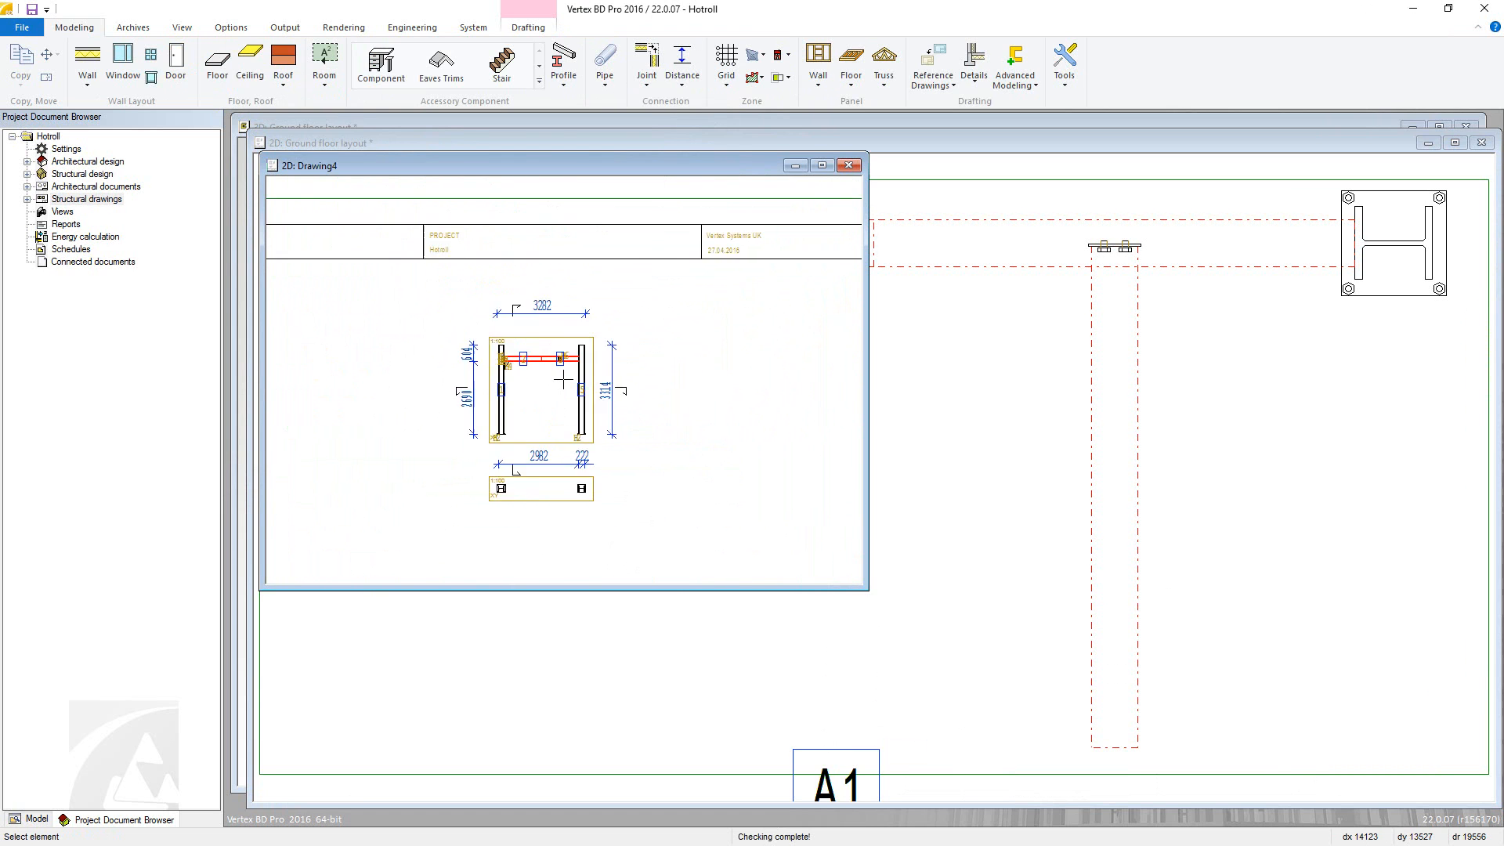
{"action": "left_click", "coordinate": [848, 166]}
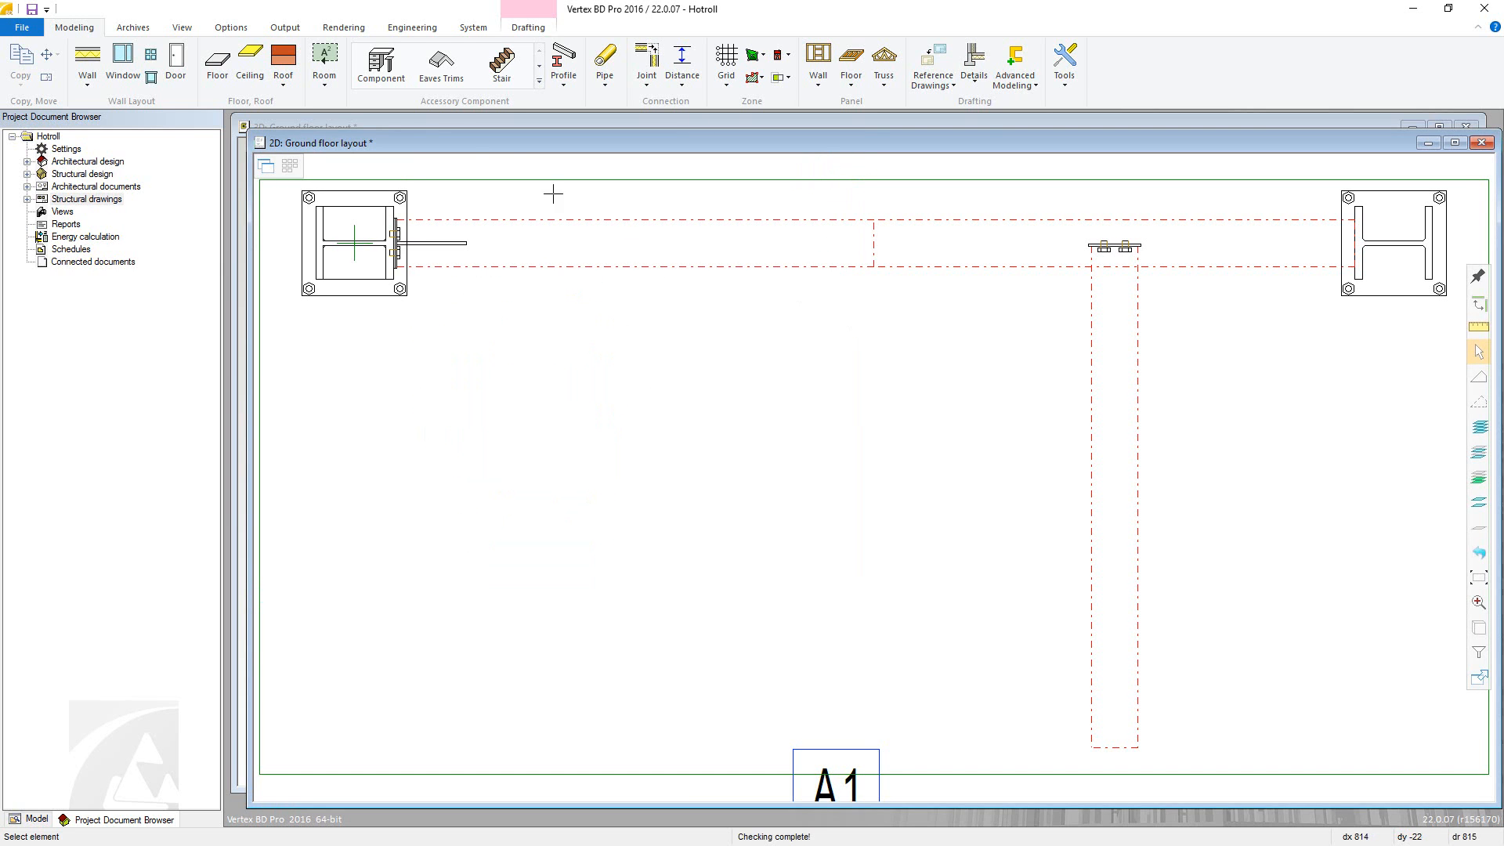
Step: Create a profile schedule for the PANEL CONNECTORS group with drawings enabled, and place it in the empty area left of the frame
{"action": "left_click", "coordinate": [284, 27]}
{"action": "left_click", "coordinate": [704, 71]}
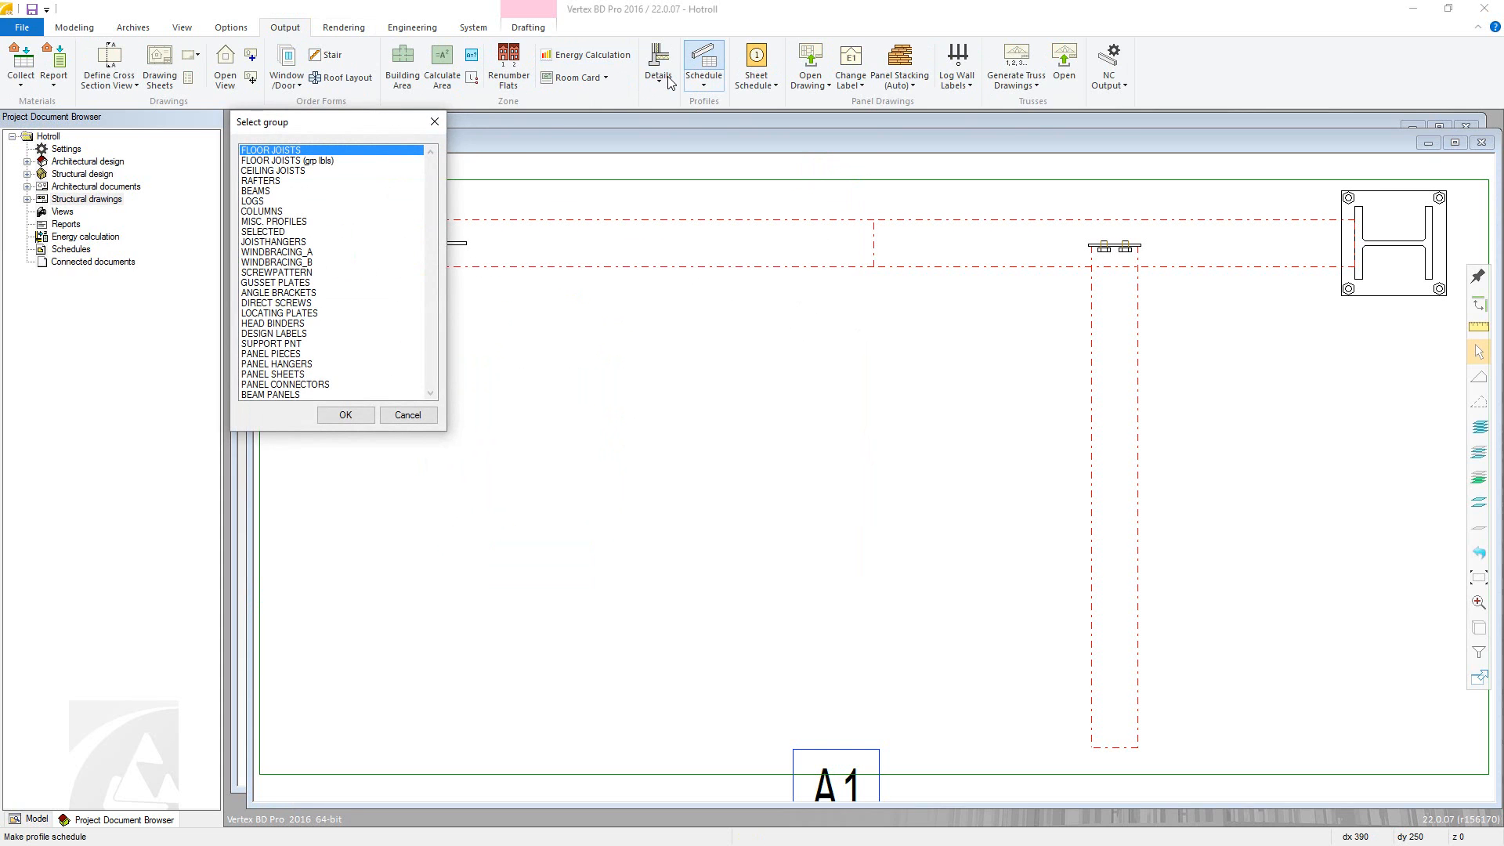
{"action": "double_click", "coordinate": [313, 384]}
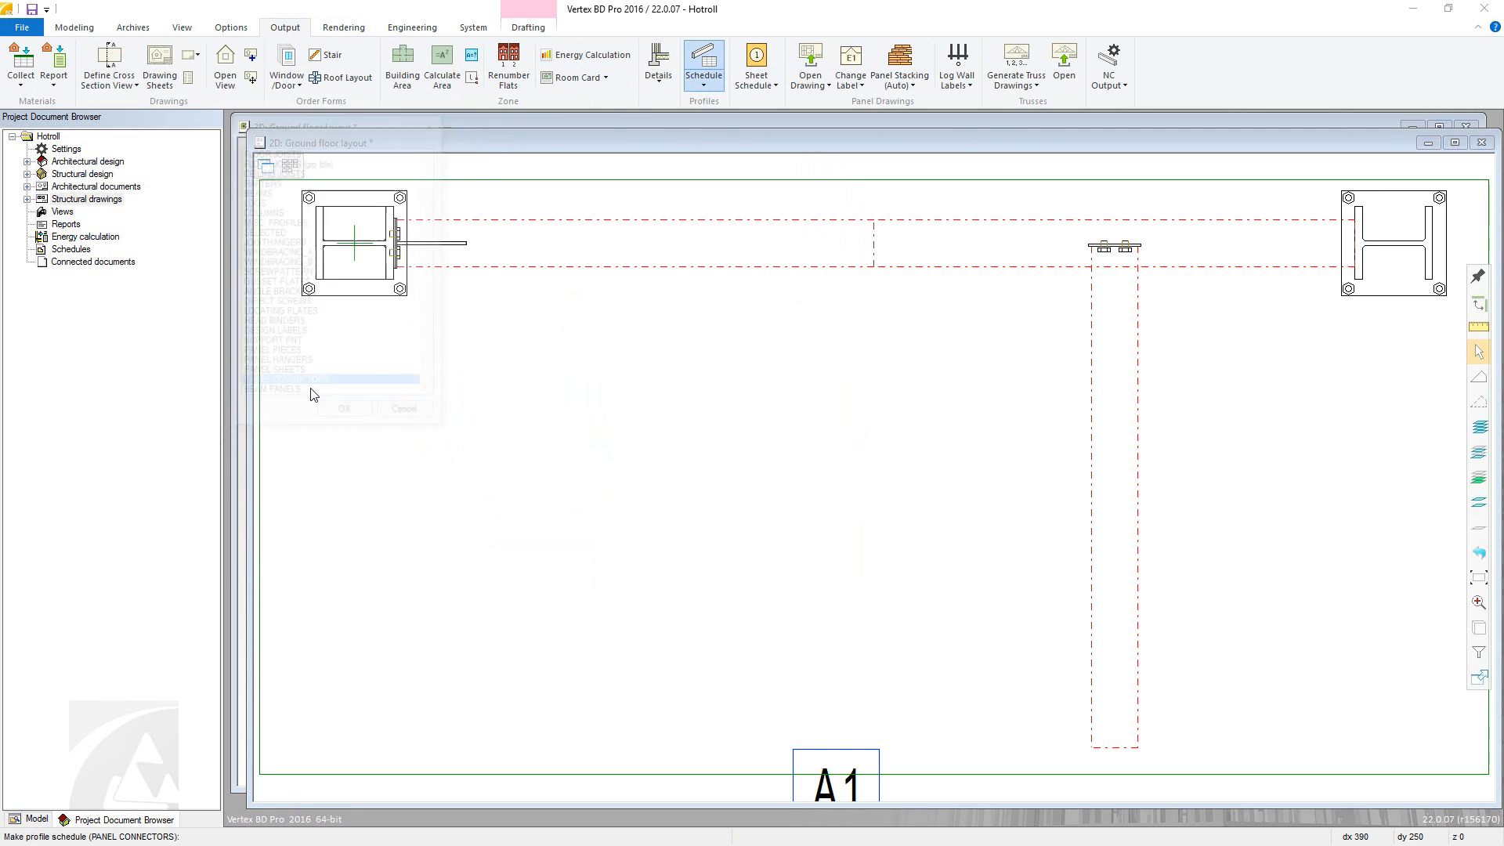
{"action": "left_click", "coordinate": [246, 417]}
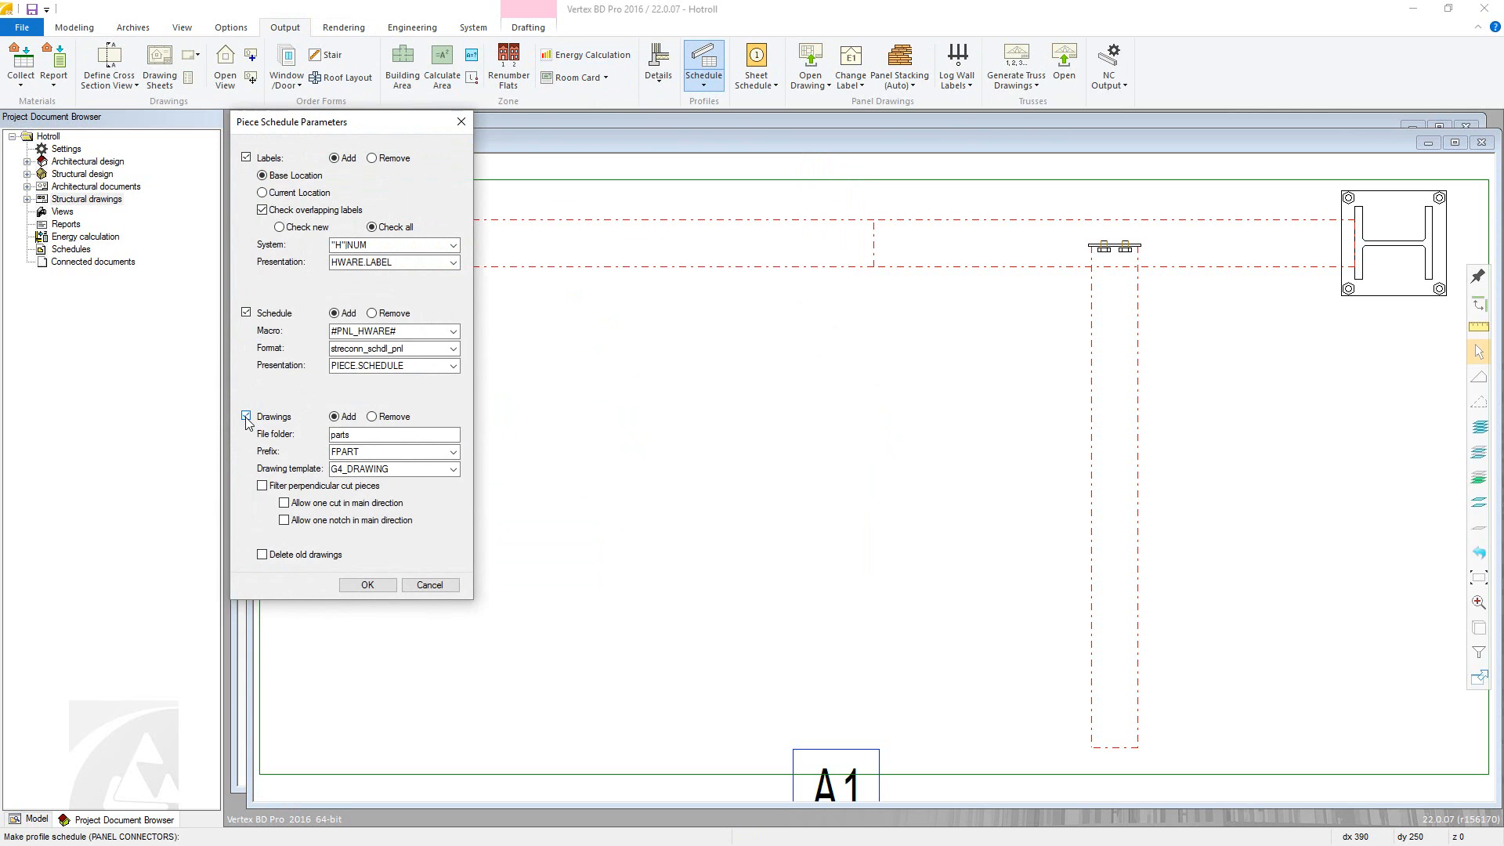
{"action": "left_click", "coordinate": [353, 584]}
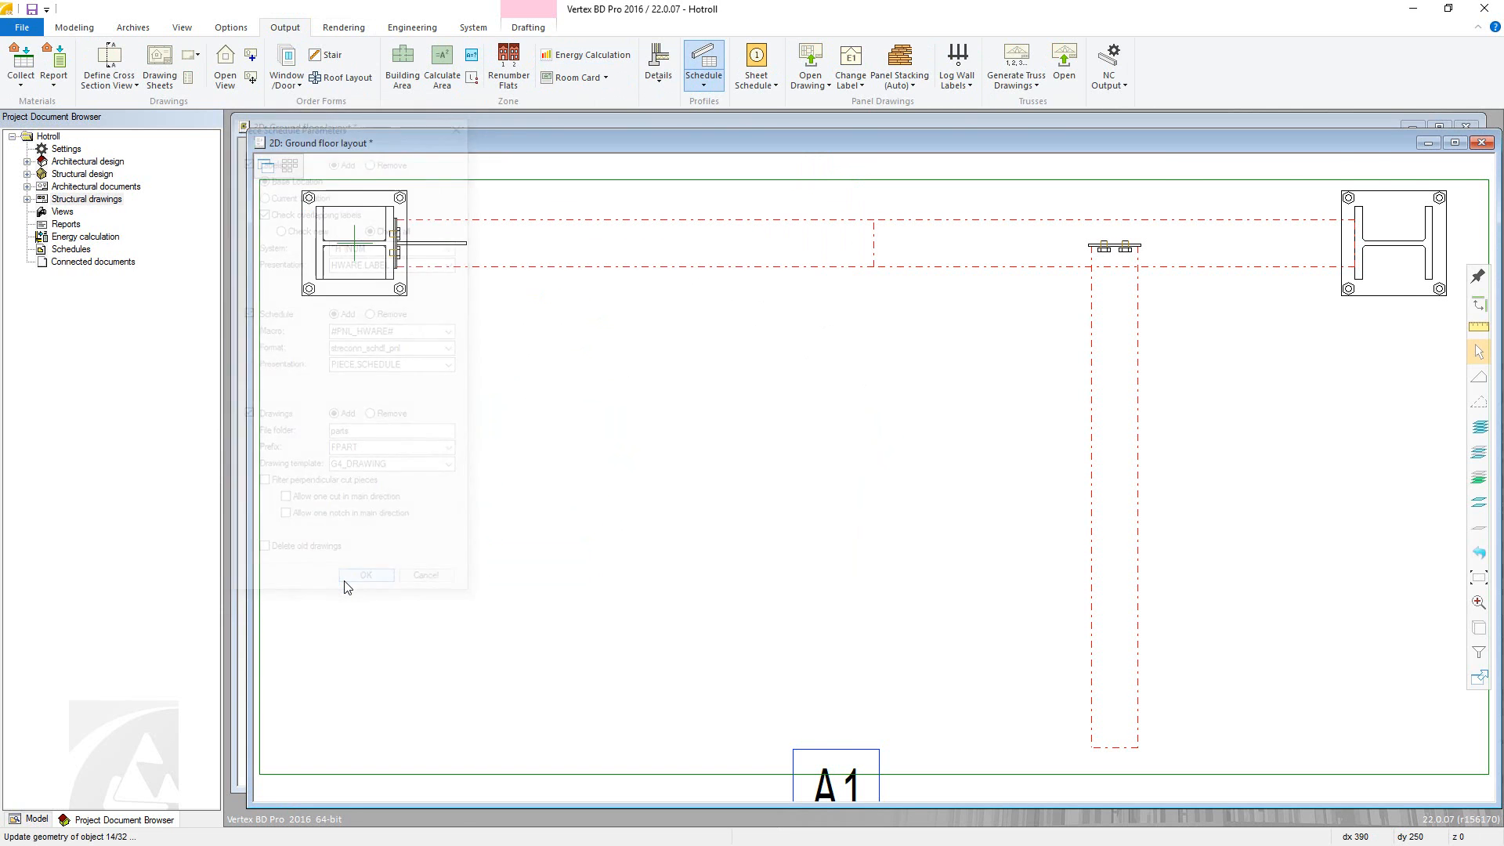
{"action": "scroll", "coordinate": [442, 565], "scroll_direction": "down", "scroll_amount": 3}
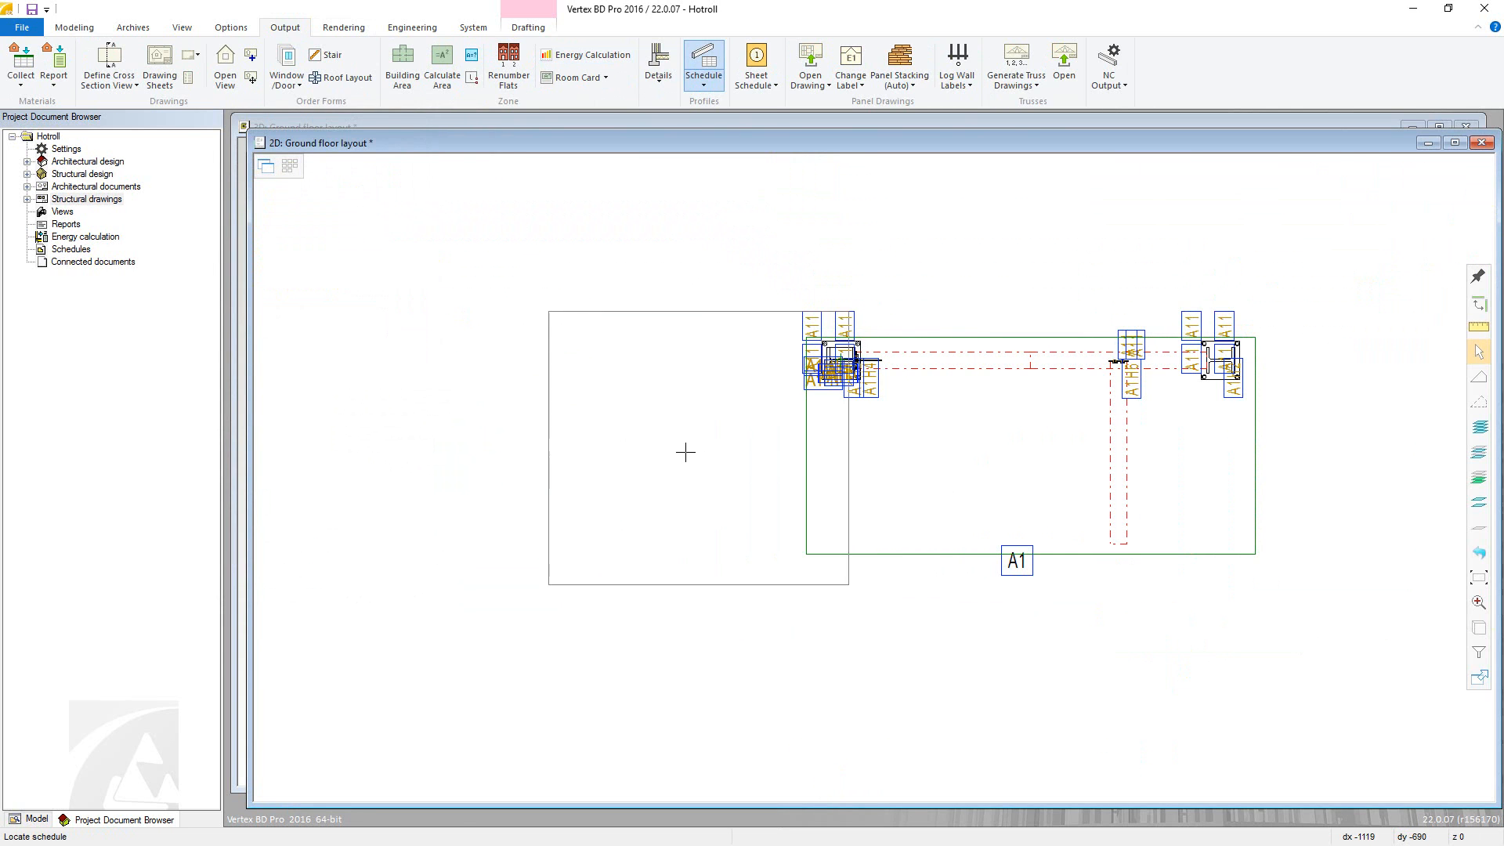
{"action": "left_click", "coordinate": [624, 454]}
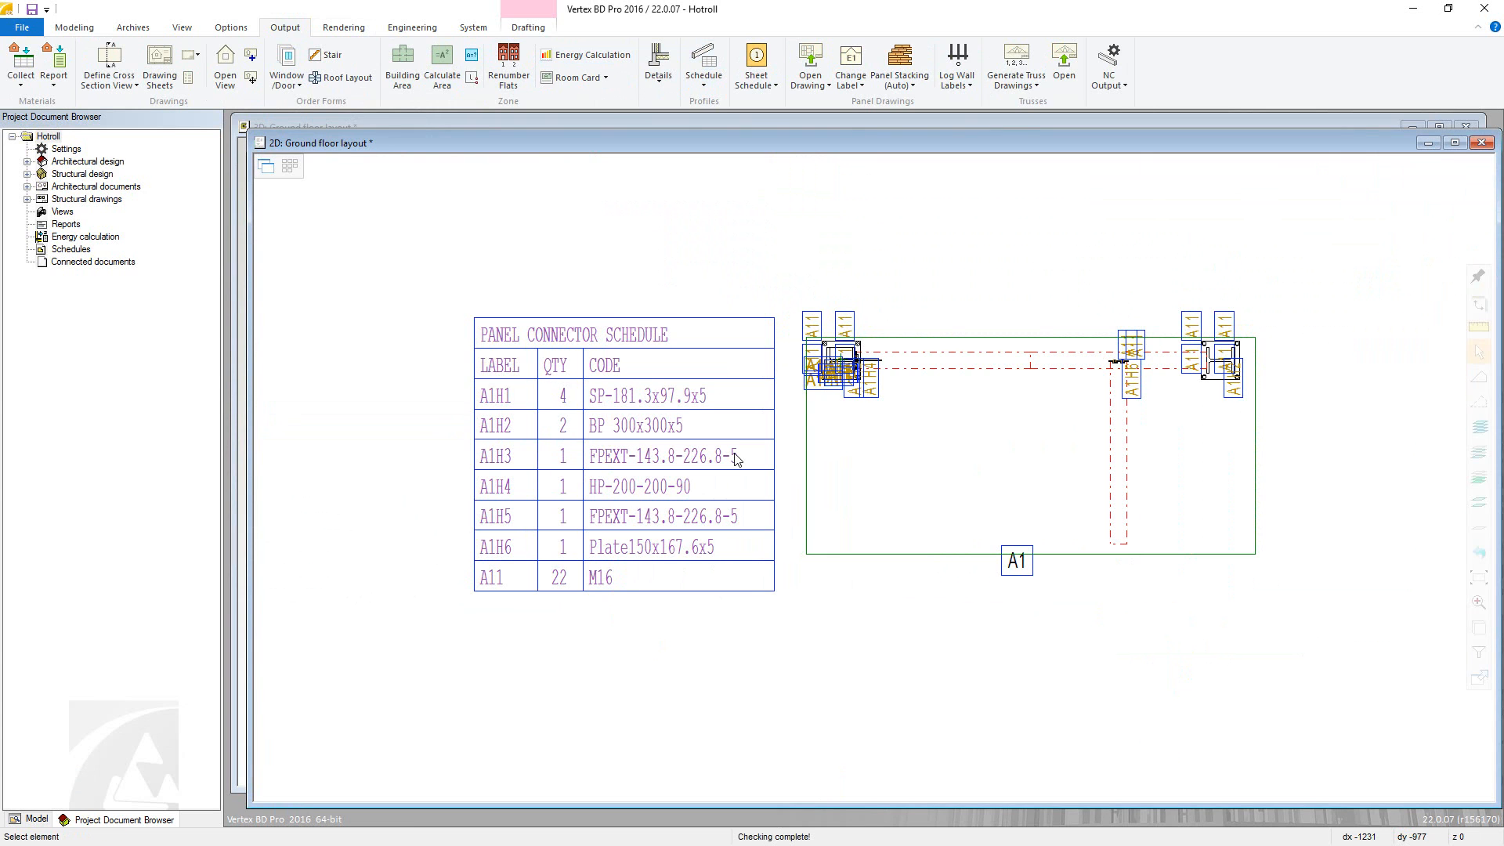